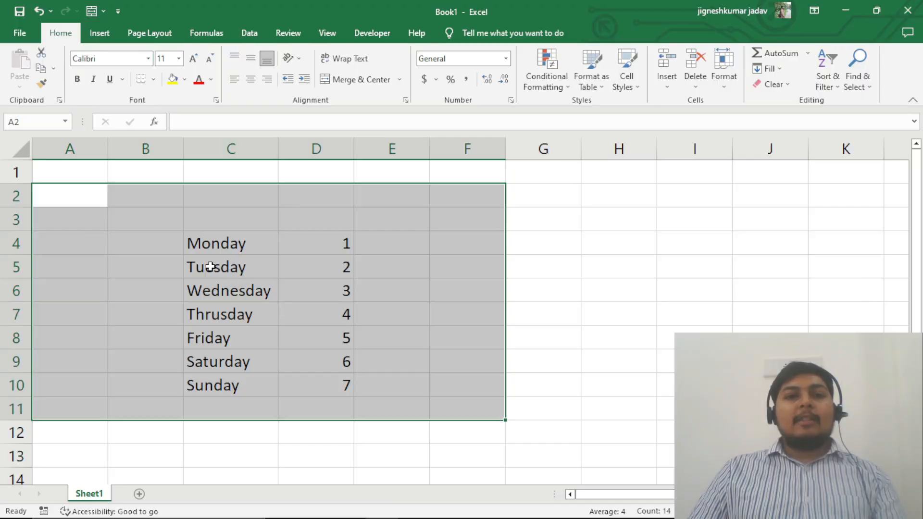
# - Open the Format Cells dialog for range B2:E10 to view its number categories, leaving the settings unchanged
pyautogui.click(183, 244)
pyautogui.click(224, 242)
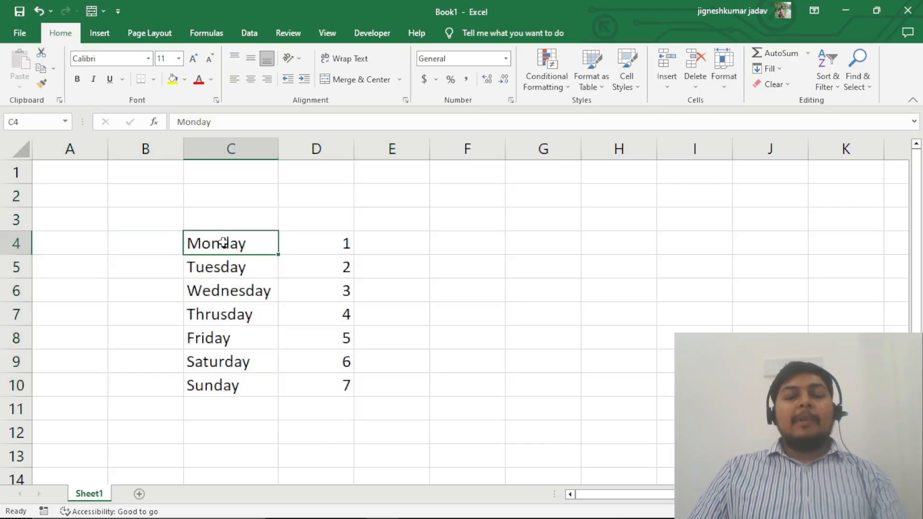
pyautogui.moveTo(144, 195); pyautogui.dragTo(391, 384)
pyautogui.rightClick(236, 244)
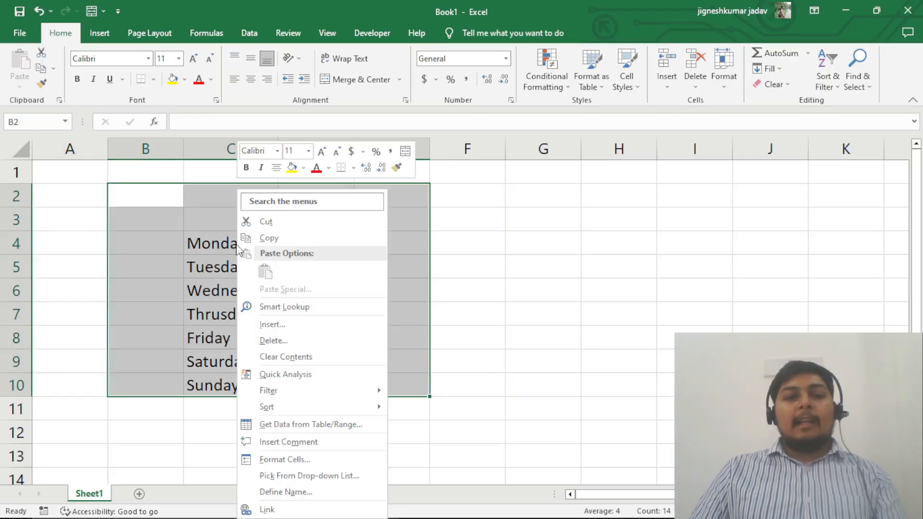
pyautogui.click(317, 461)
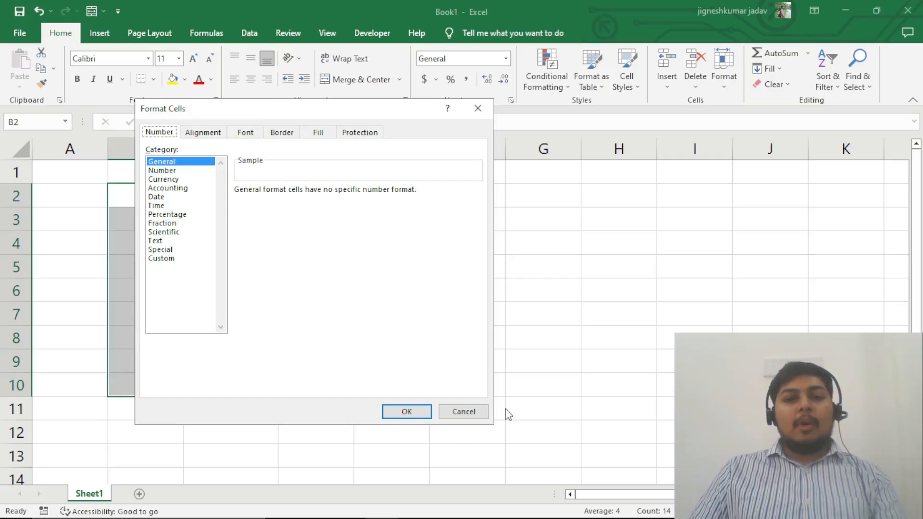
pyautogui.click(475, 411)
pyautogui.click(226, 290)
pyautogui.click(222, 247)
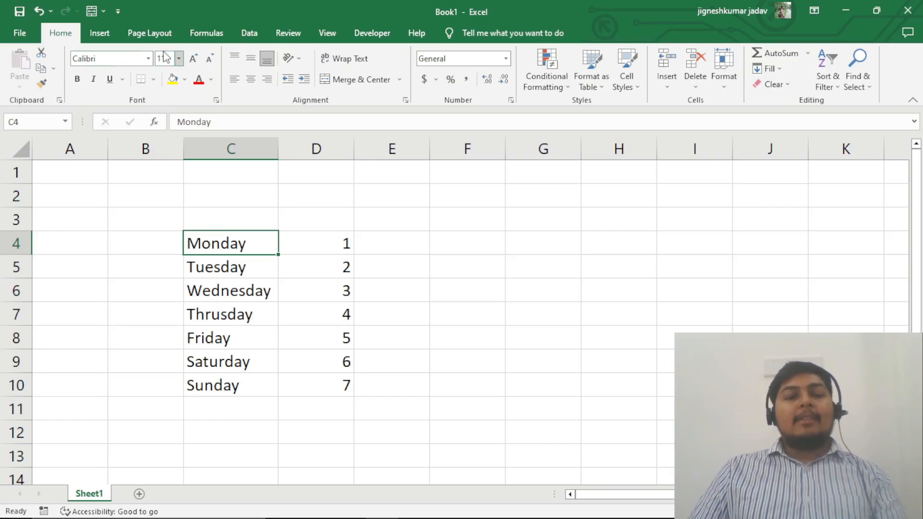
pyautogui.click(457, 262)
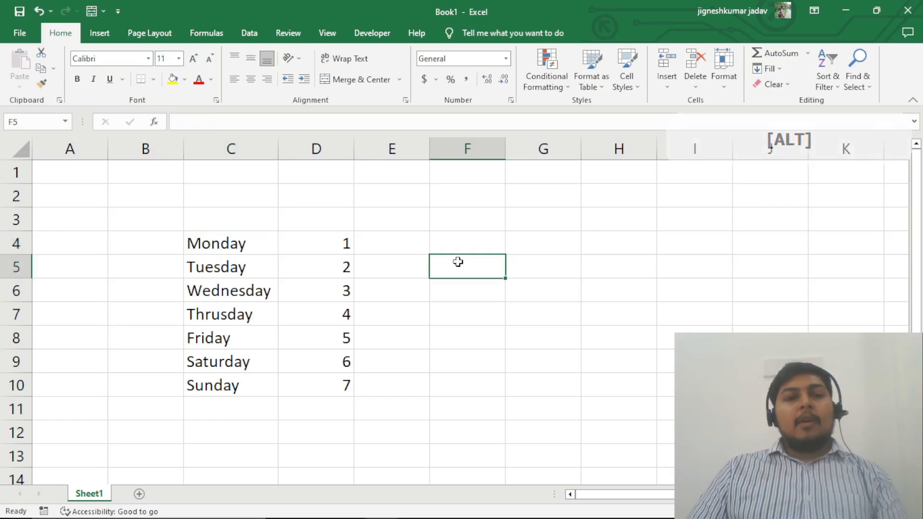
pyautogui.click(253, 243)
pyautogui.click(256, 336)
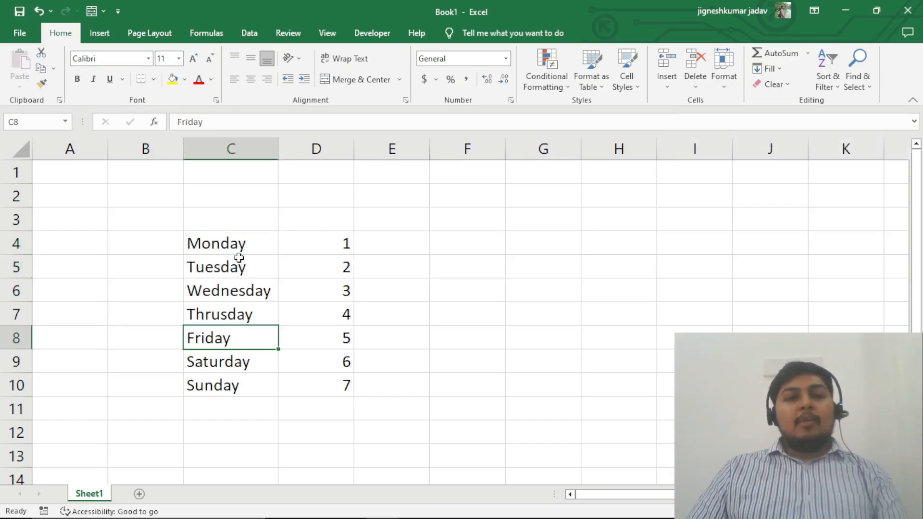
pyautogui.moveTo(243, 249); pyautogui.dragTo(233, 382)
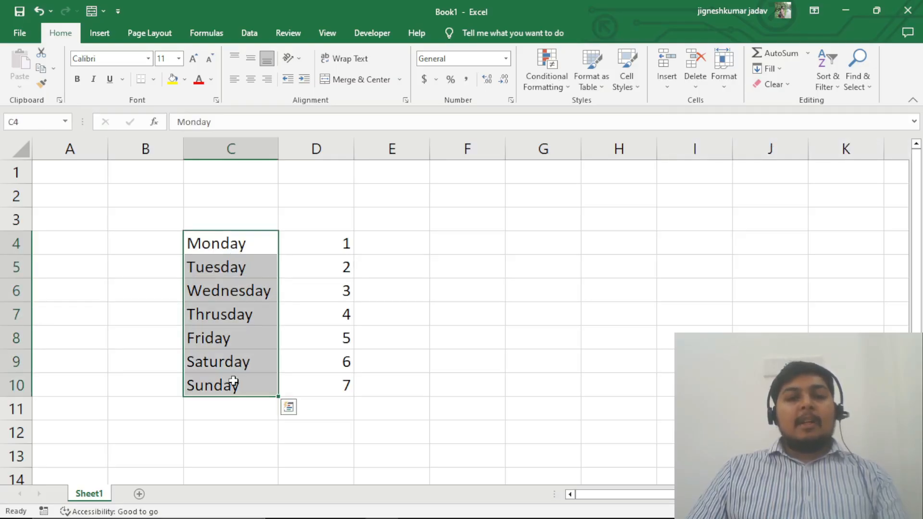
pyautogui.click(480, 308)
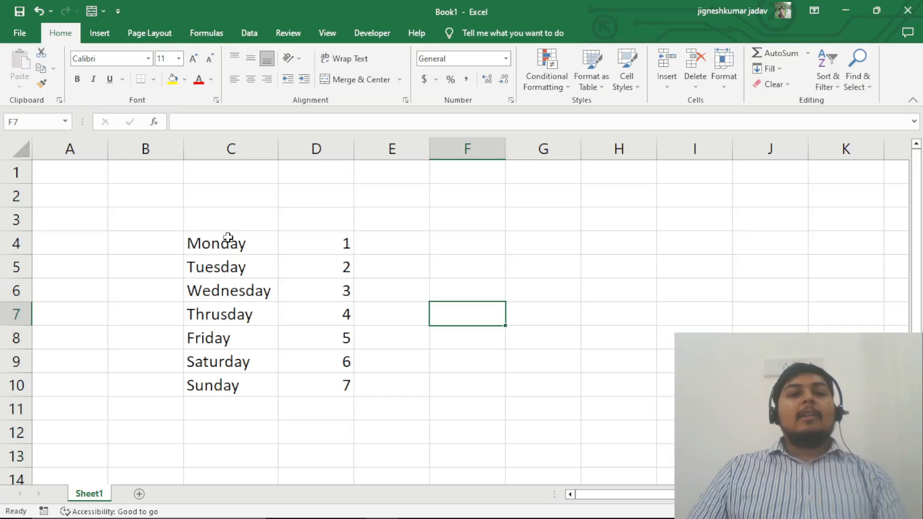
# - Set the font of the weekday names in C4:C10 to Arial Black
pyautogui.moveTo(229, 238); pyautogui.dragTo(228, 386)
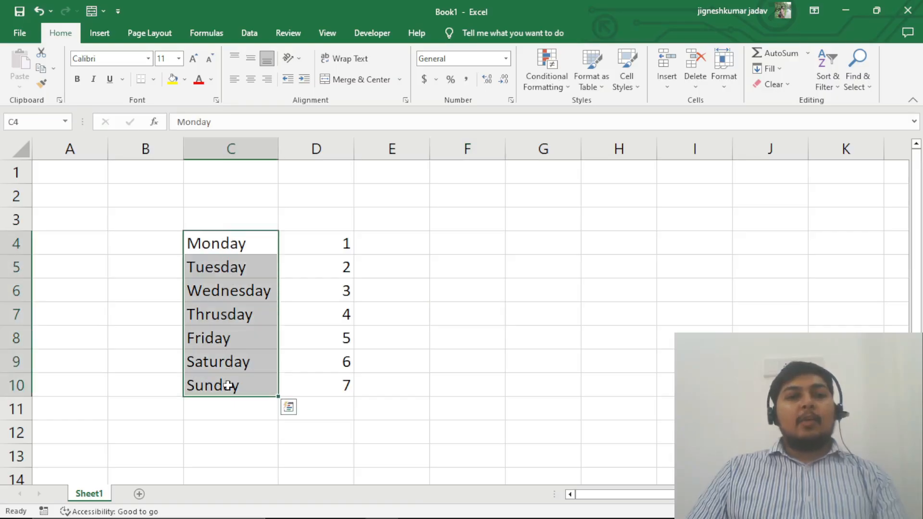
pyautogui.click(148, 59)
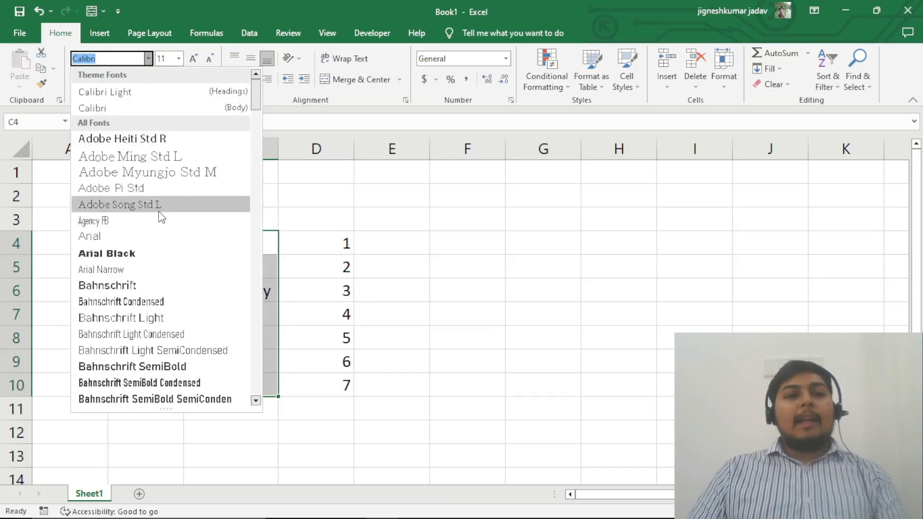
pyautogui.click(131, 253)
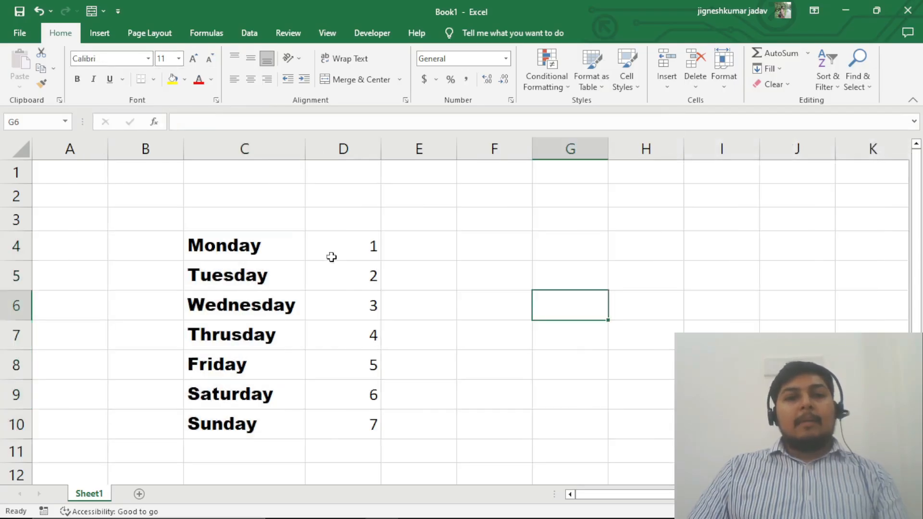
# - Set the font size of the weekday names and numbers in C4:D10 to 8
pyautogui.moveTo(259, 258); pyautogui.dragTo(354, 427)
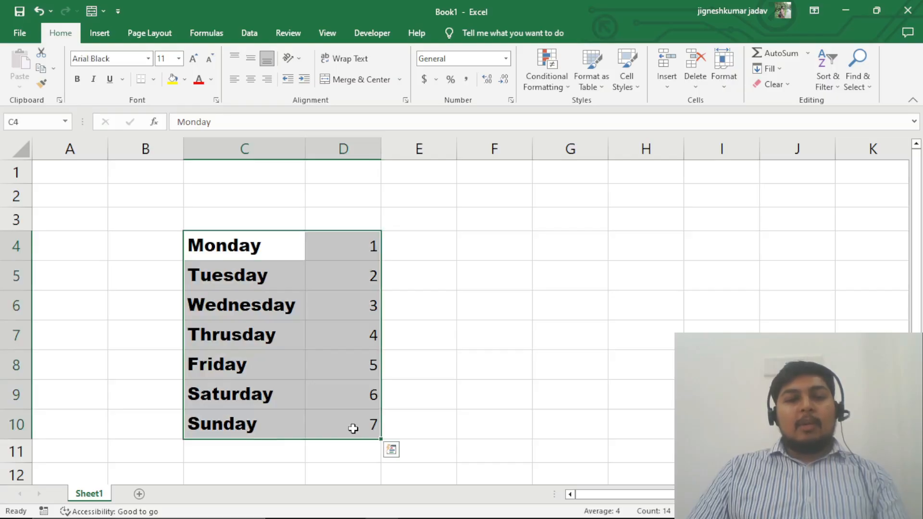
pyautogui.click(179, 58)
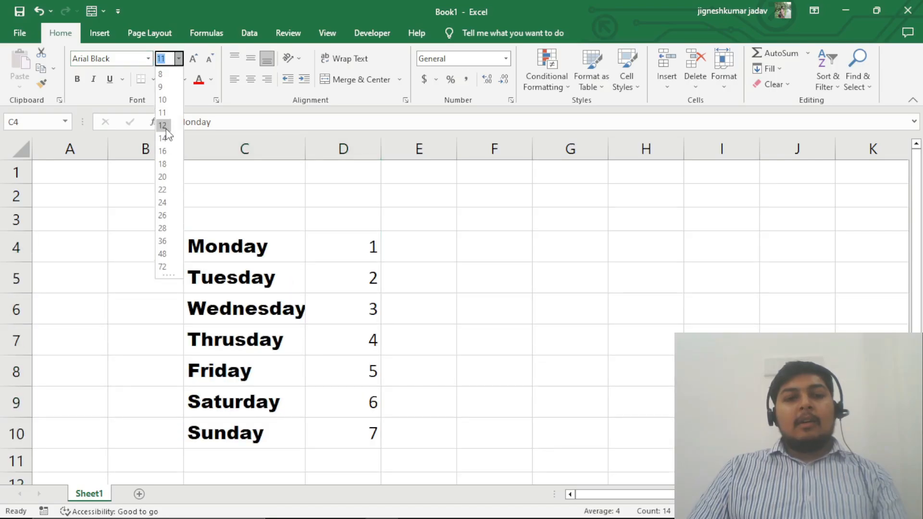
pyautogui.click(166, 76)
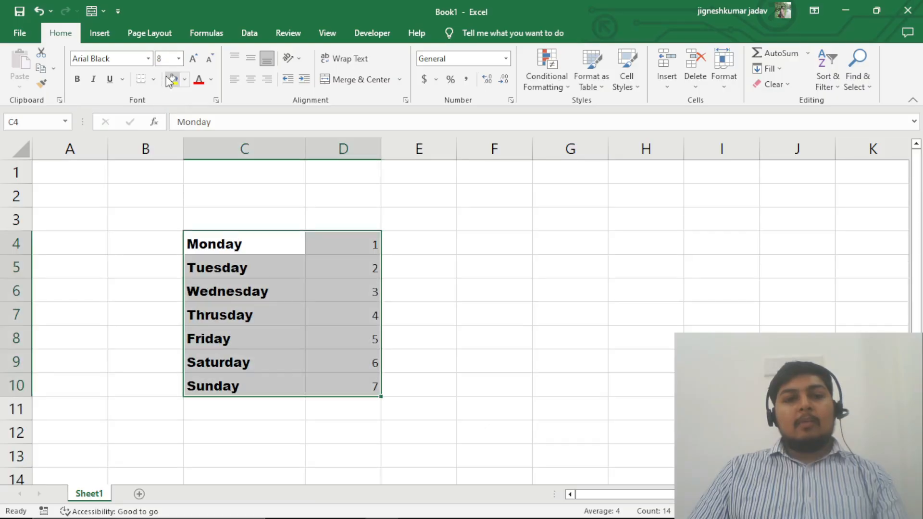
pyautogui.click(264, 235)
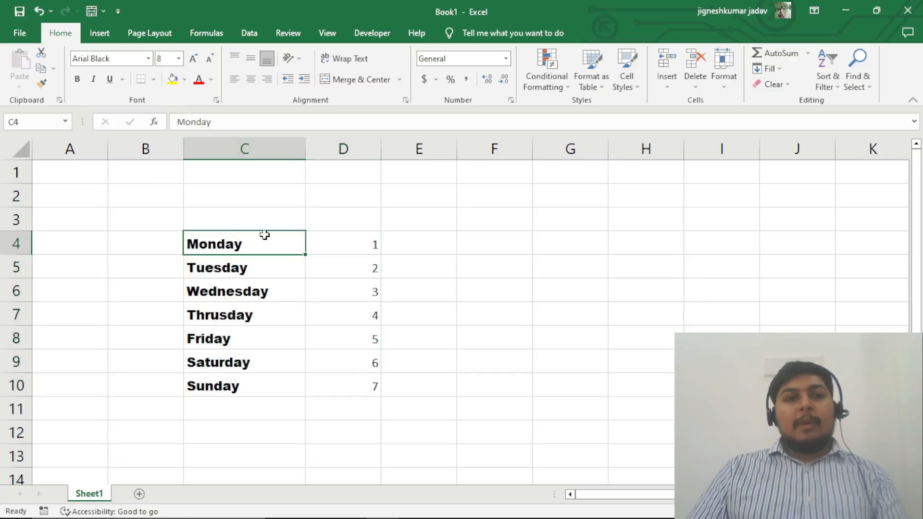
# - Set the font of the numbers in D4:D10 to Arial Black
pyautogui.moveTo(346, 248); pyautogui.dragTo(351, 384)
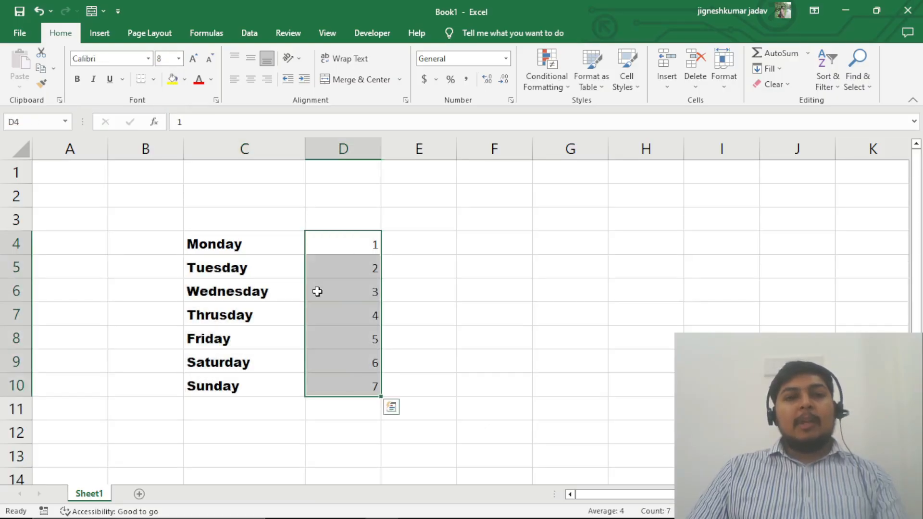
pyautogui.click(148, 58)
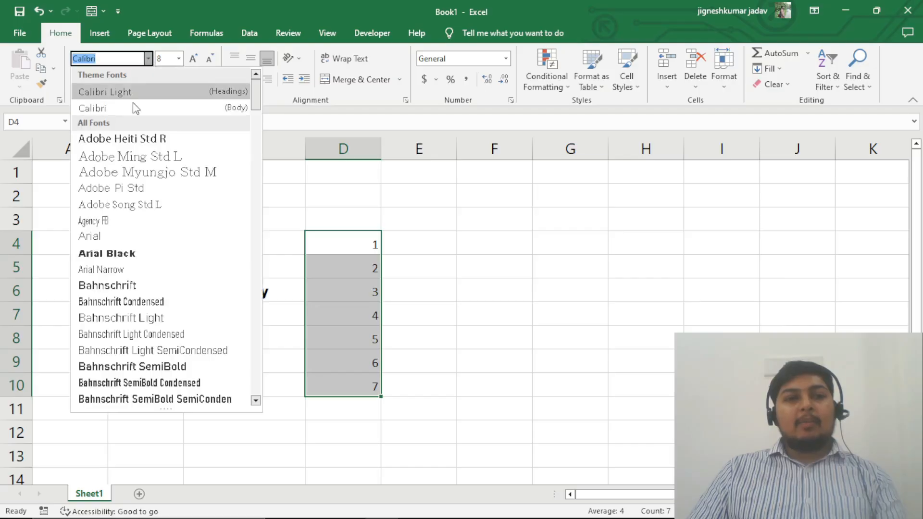
pyautogui.click(133, 255)
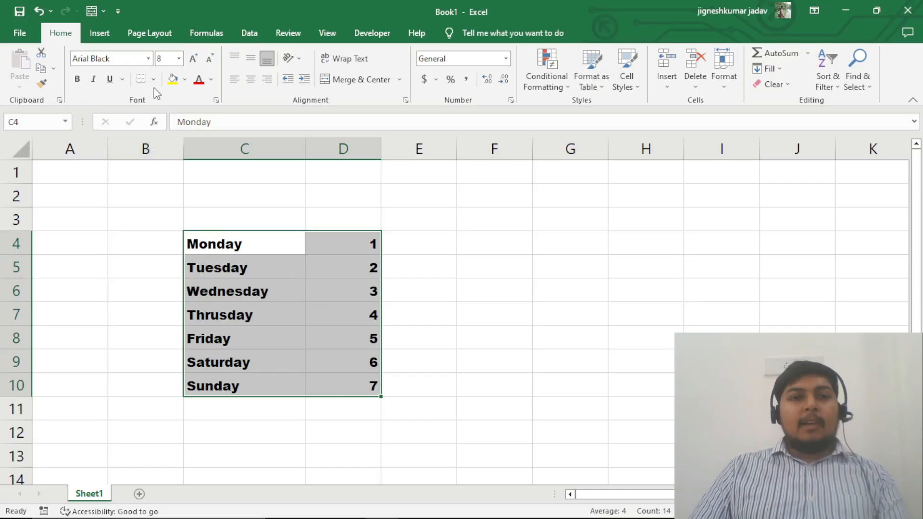
# - Set the font of the weekday names and numbers in C4:D10 to Arial
pyautogui.click(148, 58)
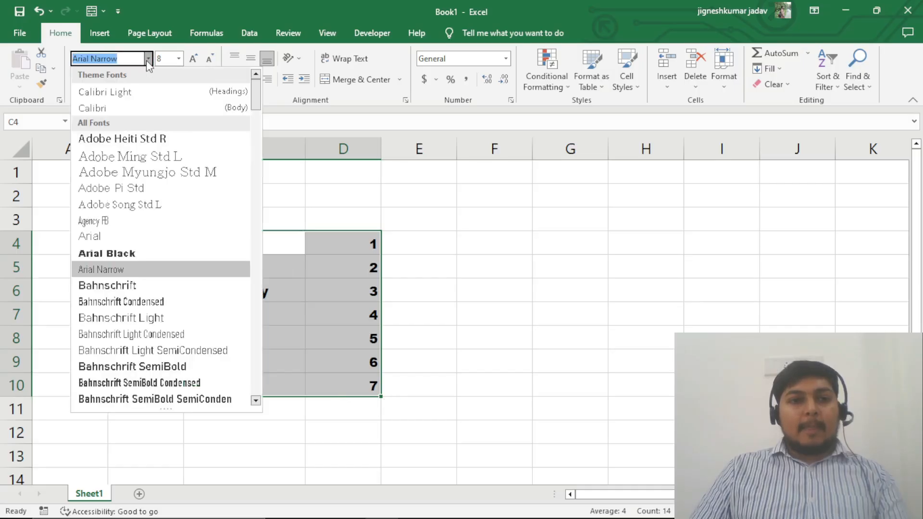
pyautogui.click(113, 240)
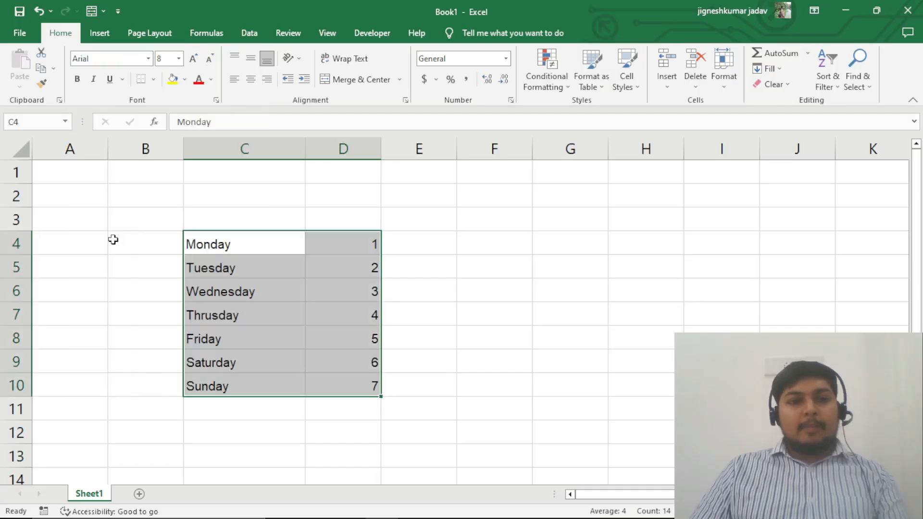
pyautogui.click(556, 282)
# - Apply bold to the weekday names and numbers in C4:D10, and remove it again
pyautogui.moveTo(238, 244); pyautogui.dragTo(330, 389)
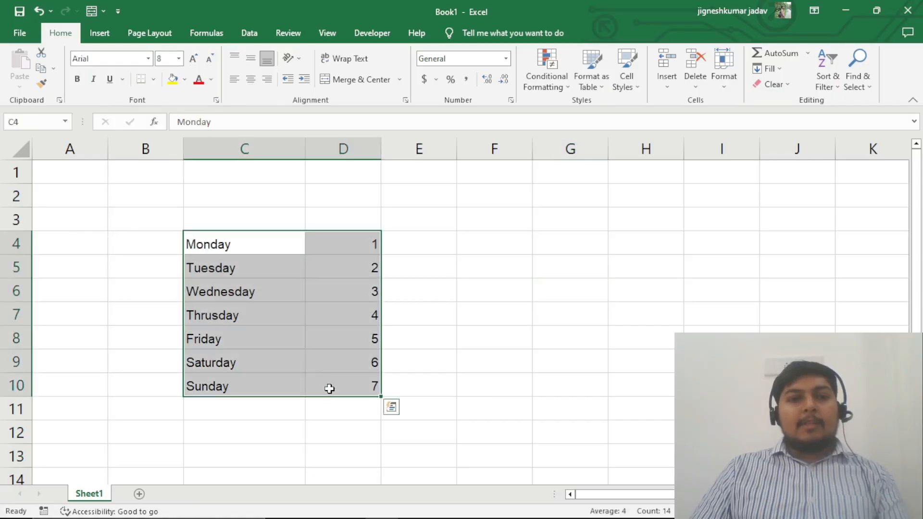
pyautogui.click(79, 83)
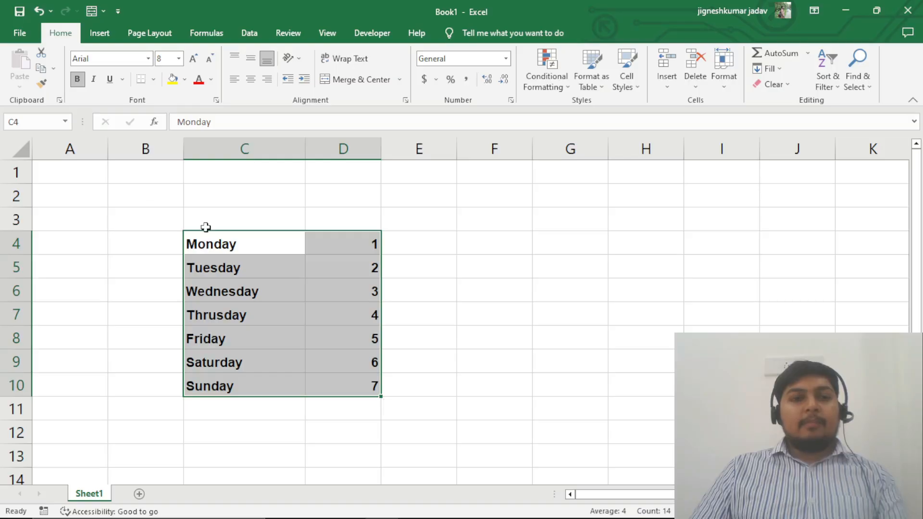
pyautogui.click(77, 79)
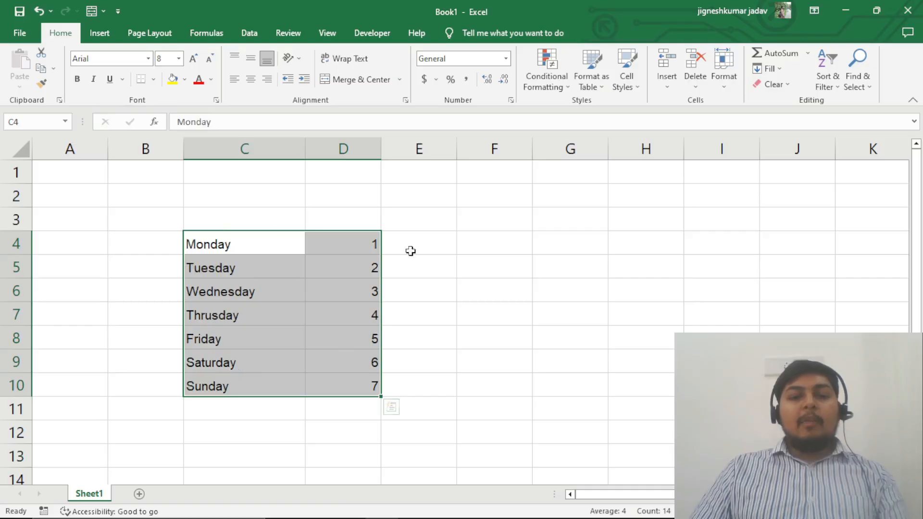
# - Apply italics to the cells in C4:D10, and turn the italics off again
pyautogui.click(94, 82)
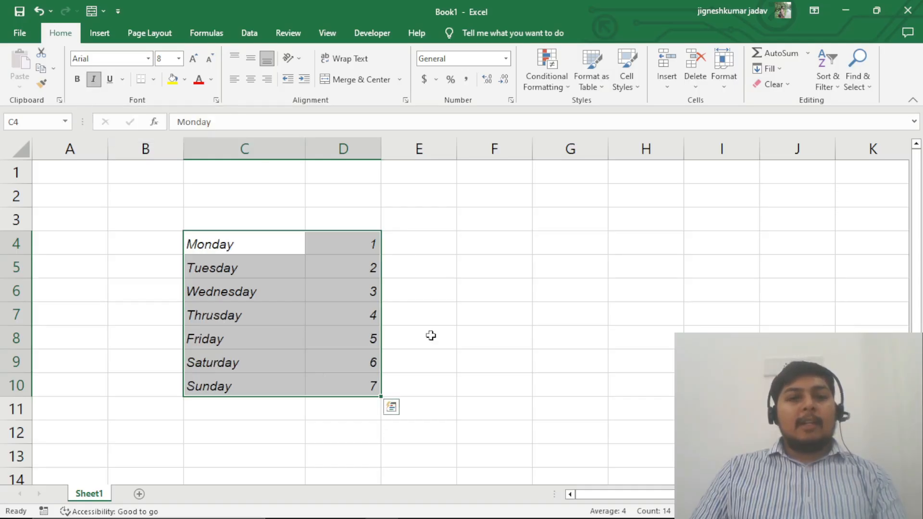
pyautogui.click(94, 81)
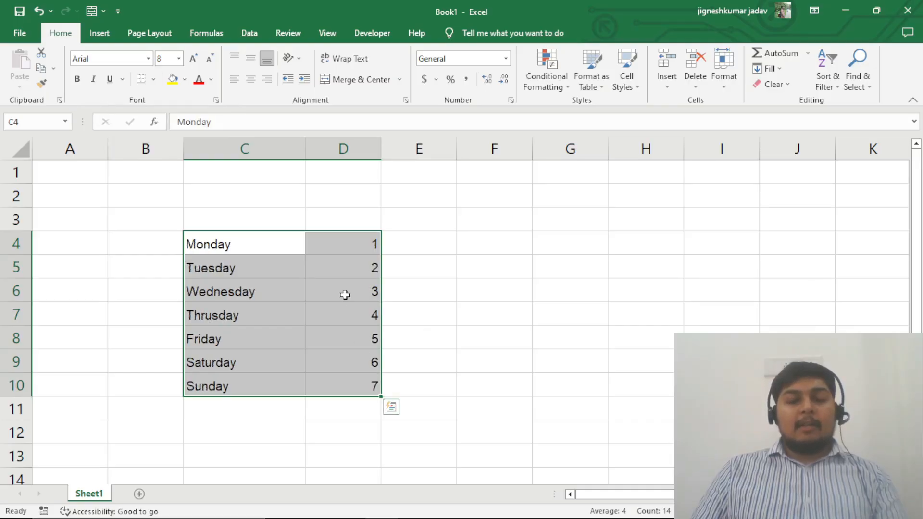
pyautogui.click(461, 294)
pyautogui.click(252, 291)
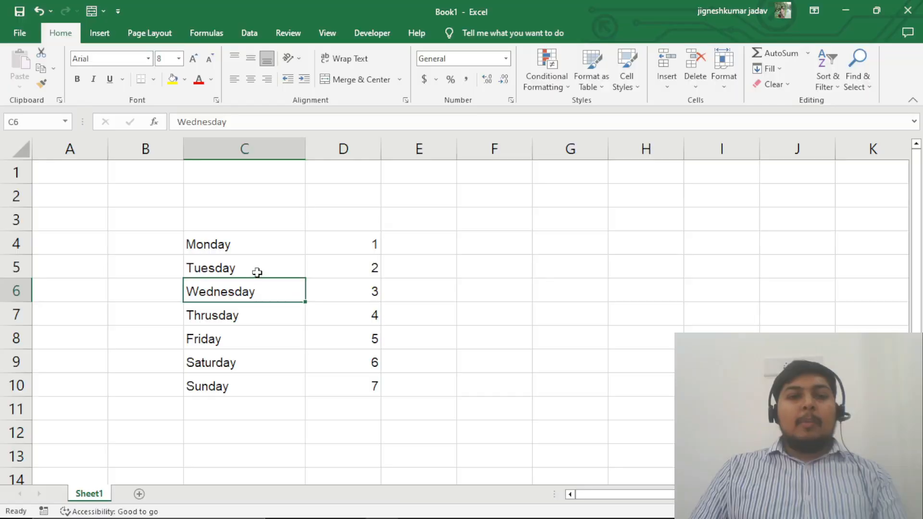
pyautogui.click(257, 273)
pyautogui.click(261, 303)
pyautogui.click(266, 351)
pyautogui.click(261, 246)
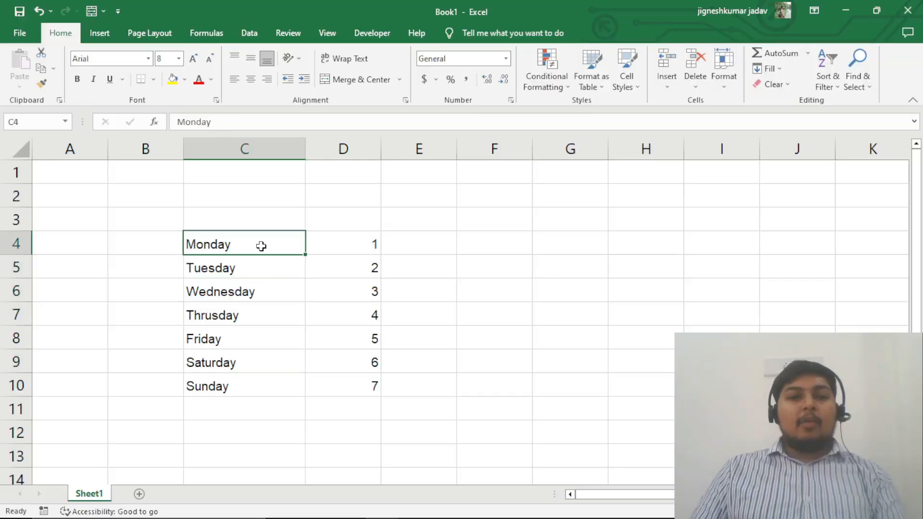
# - Try underlining the weekday names from Monday to Friday in C4:C8
pyautogui.moveTo(261, 247); pyautogui.dragTo(263, 329)
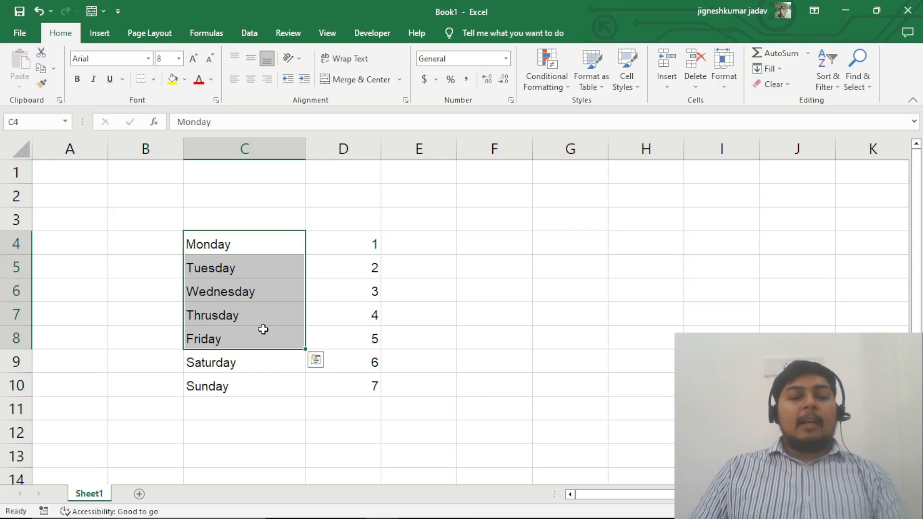
pyautogui.click(111, 82)
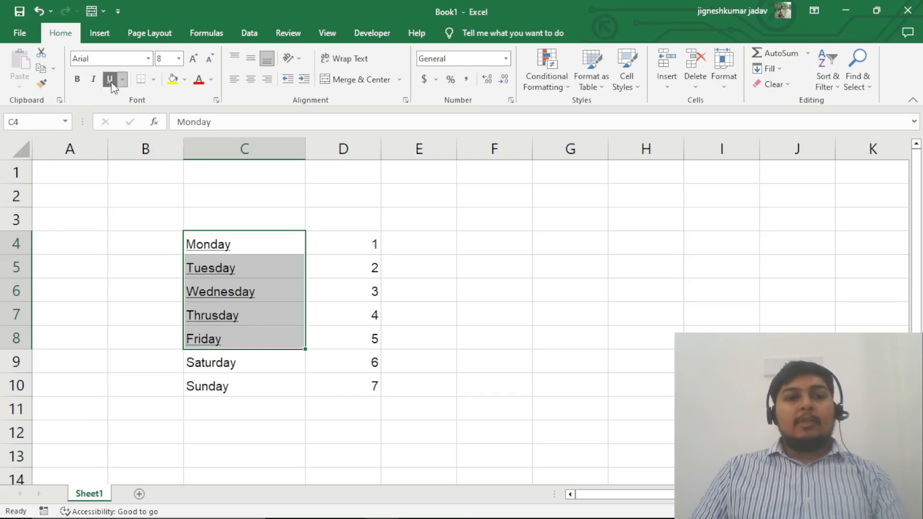
pyautogui.click(125, 264)
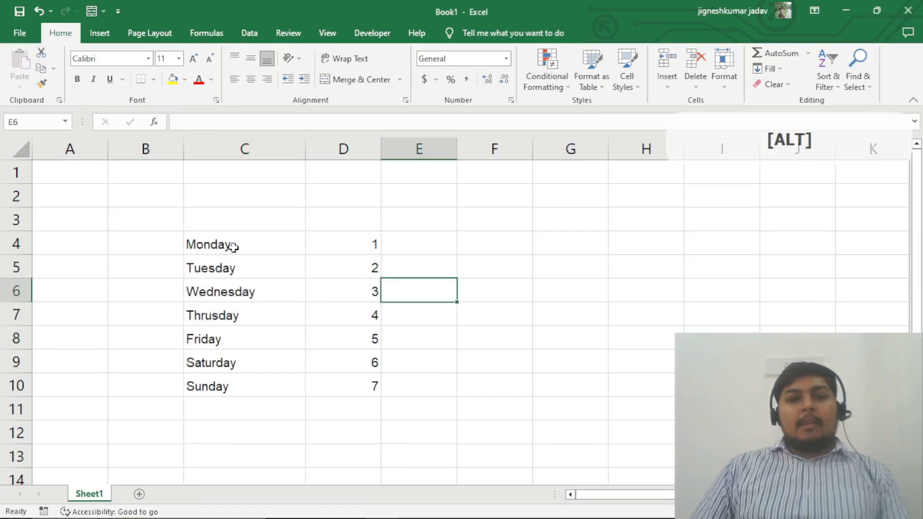
# - Apply All Borders to the weekday names and numbers in C4:D10
pyautogui.moveTo(233, 247); pyautogui.dragTo(337, 381)
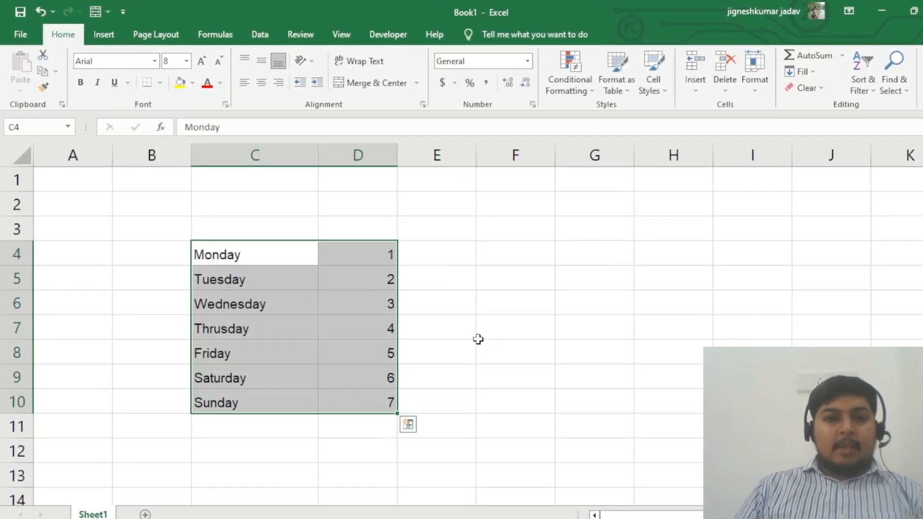
pyautogui.click(478, 339)
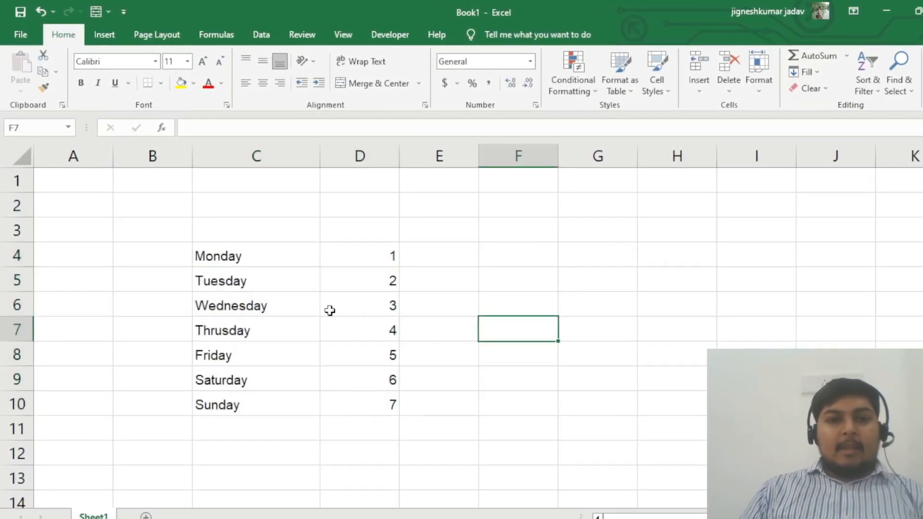
pyautogui.moveTo(256, 255); pyautogui.dragTo(353, 416)
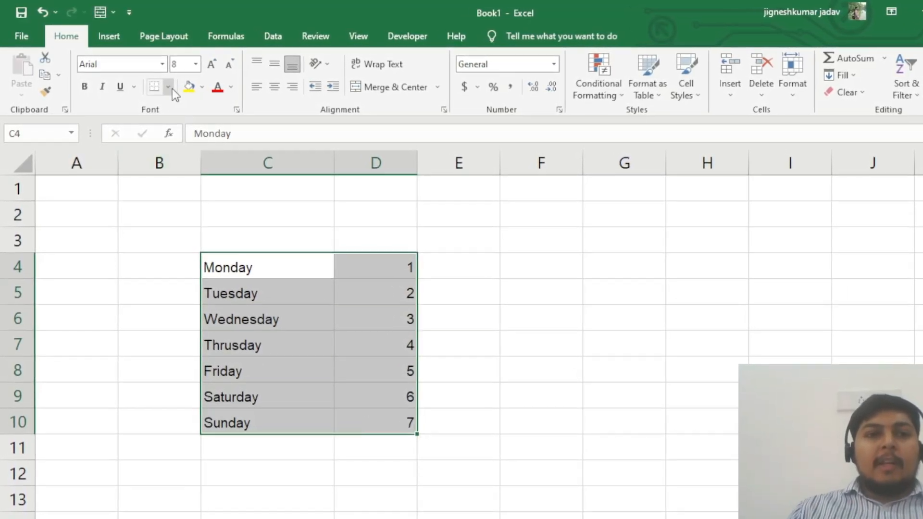
pyautogui.click(168, 87)
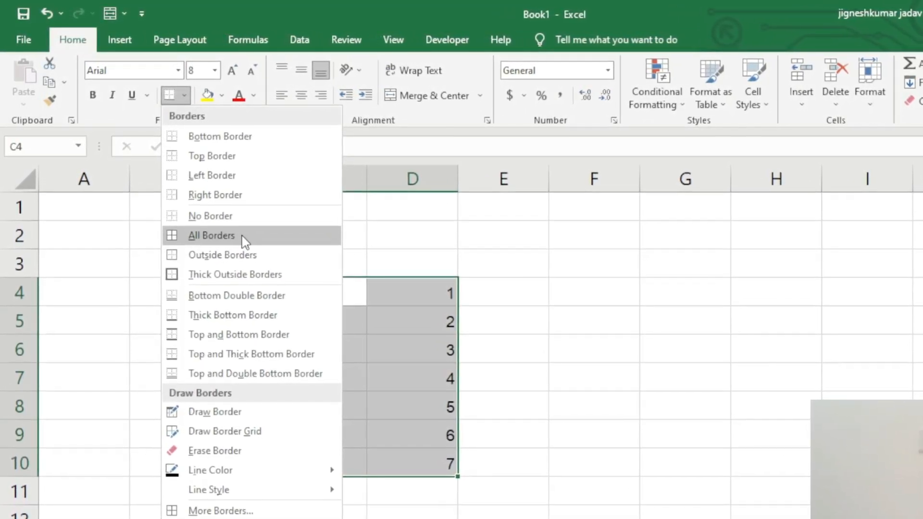
pyautogui.click(241, 235)
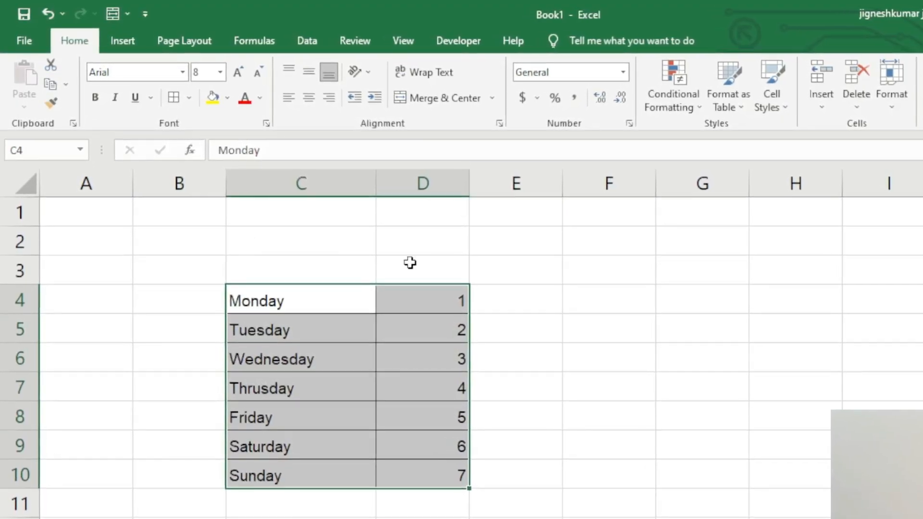
# - Look at the detailed border options for the cells in C4:D10 and close them without making changes
pyautogui.click(601, 330)
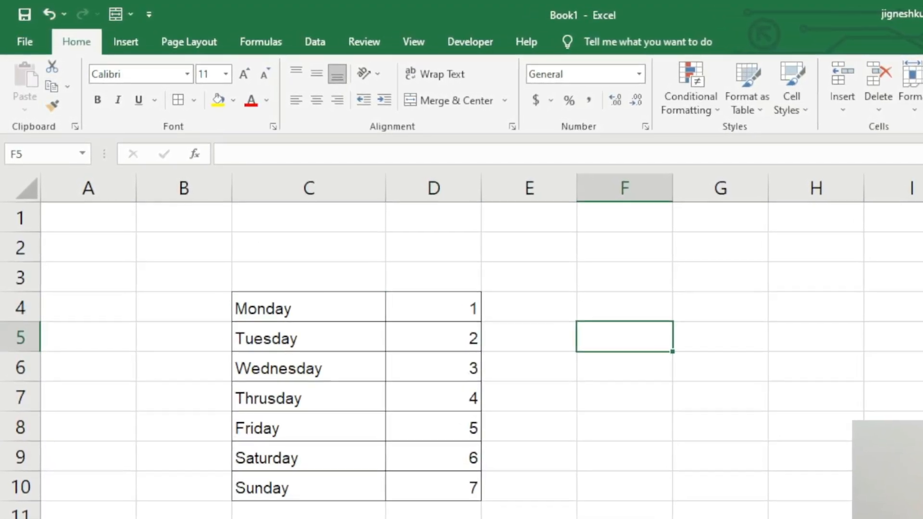
pyautogui.moveTo(270, 308); pyautogui.dragTo(400, 484)
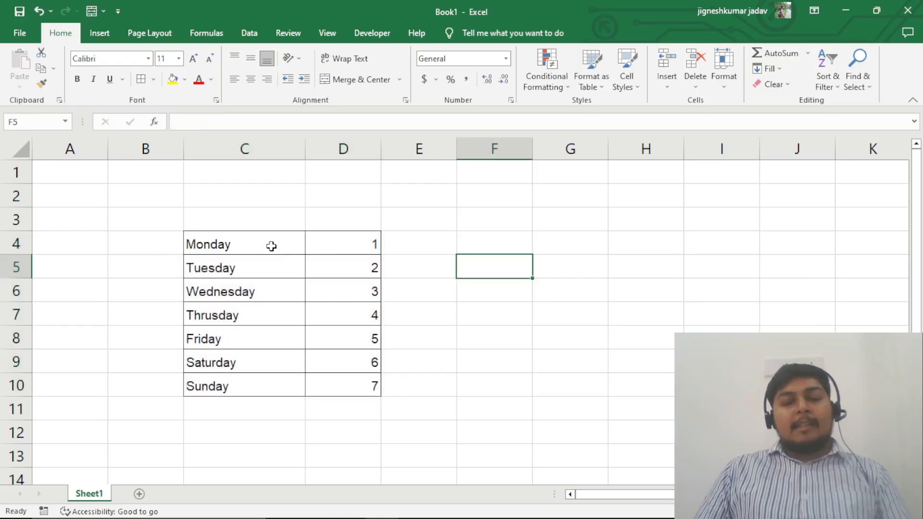
pyautogui.moveTo(269, 245); pyautogui.dragTo(322, 375)
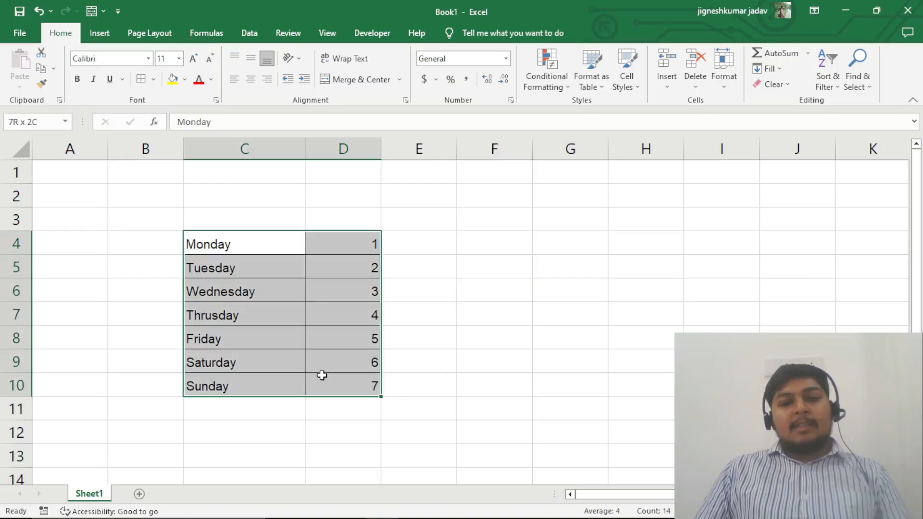
pyautogui.click(153, 81)
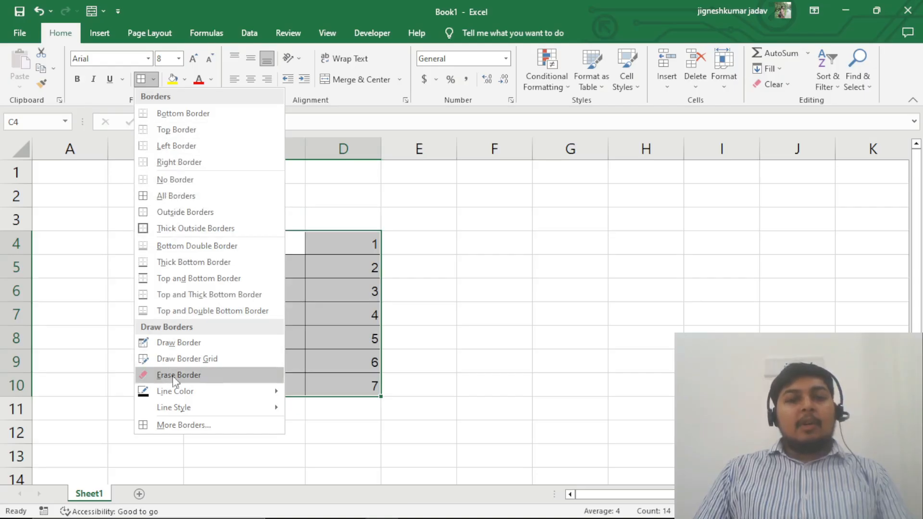
pyautogui.click(204, 427)
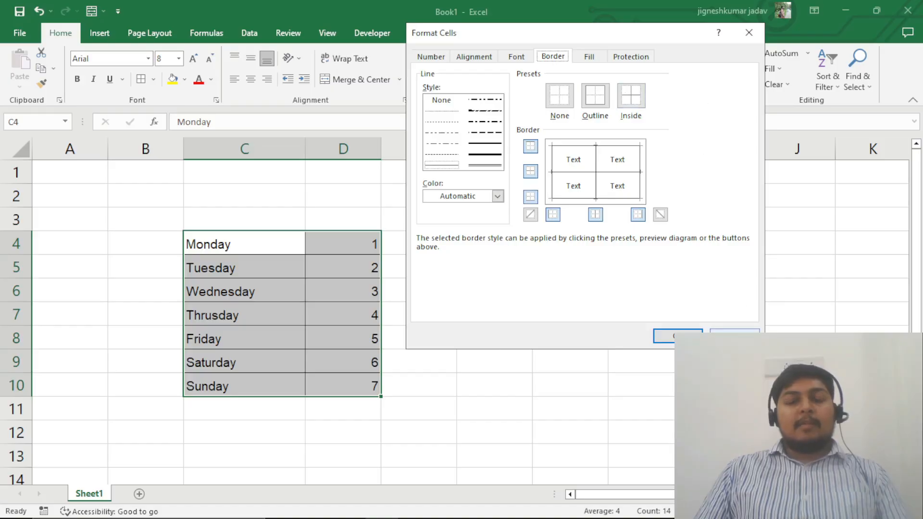
pyautogui.click(734, 336)
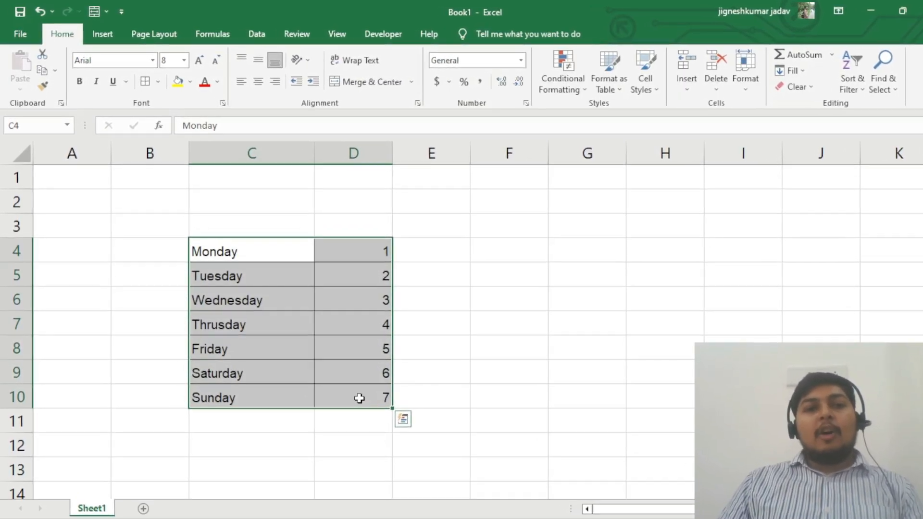
# - Give the table in C4:D10 a thick dark blue border on all four outer edges through Format Cells
pyautogui.rightClick(356, 394)
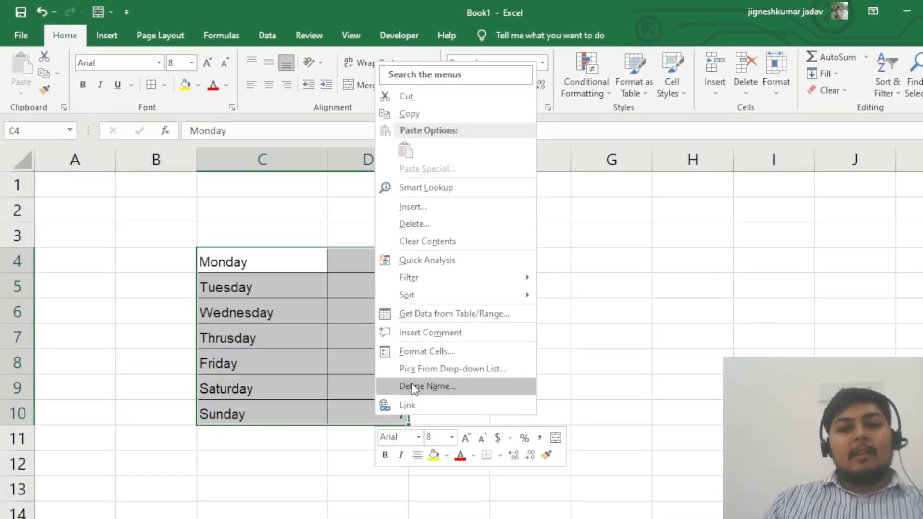
pyautogui.click(421, 347)
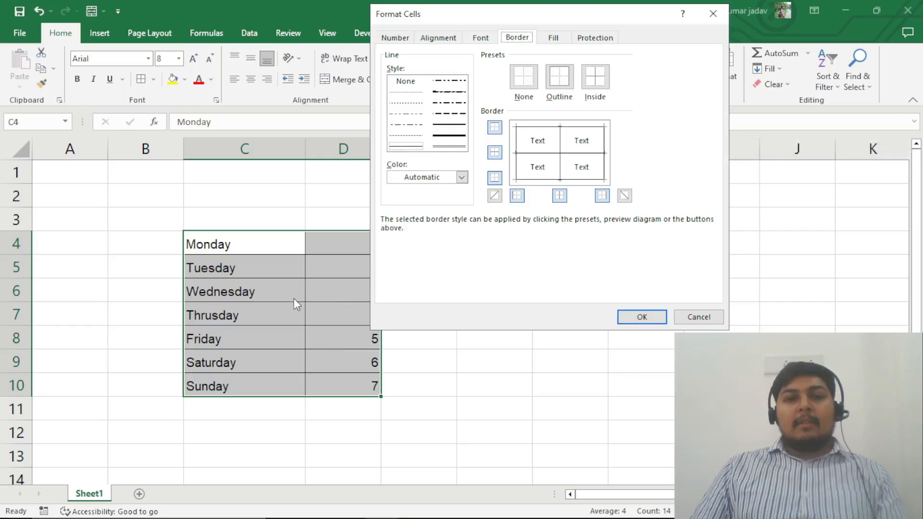
pyautogui.click(449, 136)
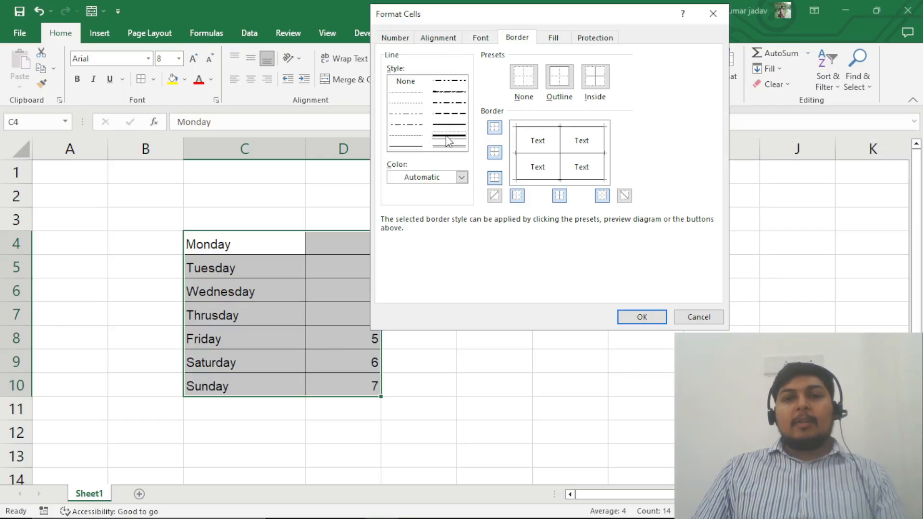
pyautogui.click(462, 178)
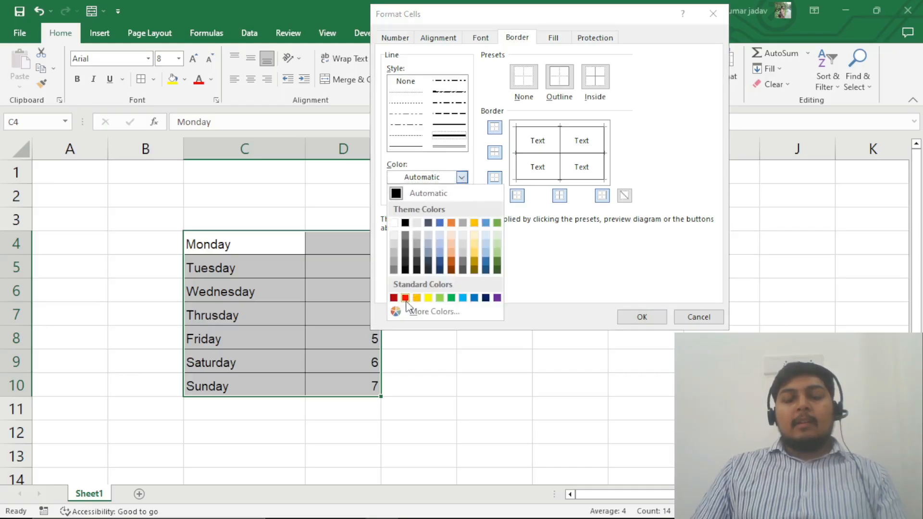
pyautogui.click(486, 297)
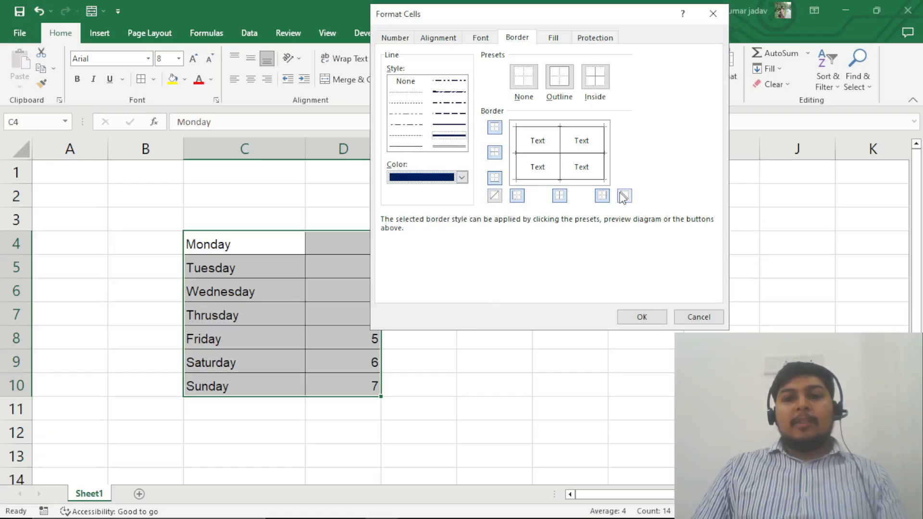
pyautogui.click(495, 128)
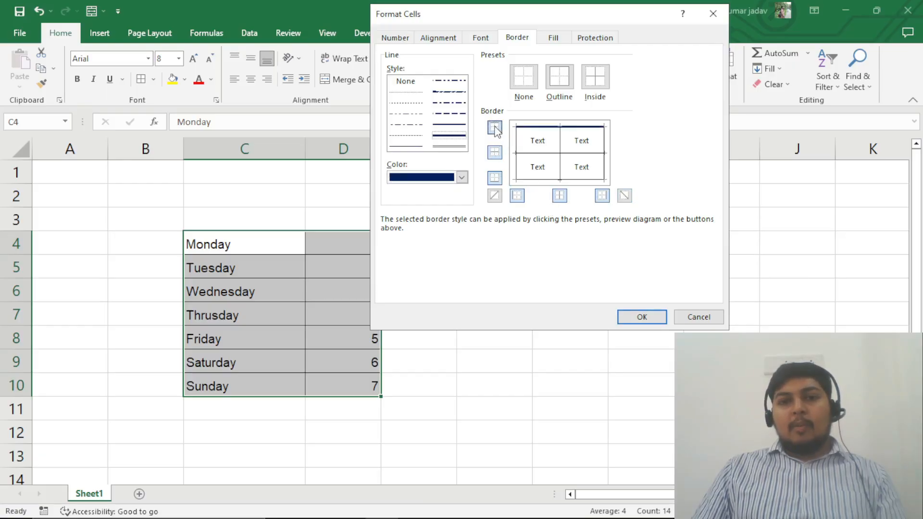
pyautogui.click(496, 178)
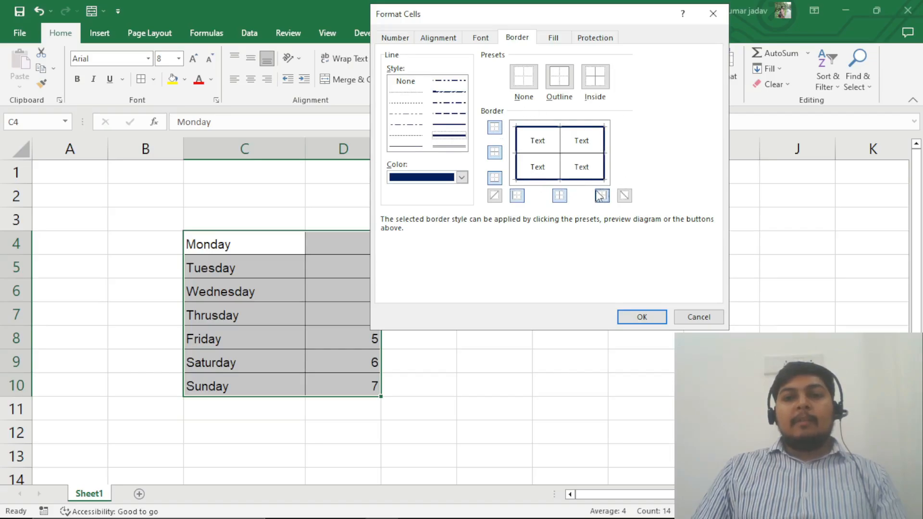
pyautogui.click(641, 319)
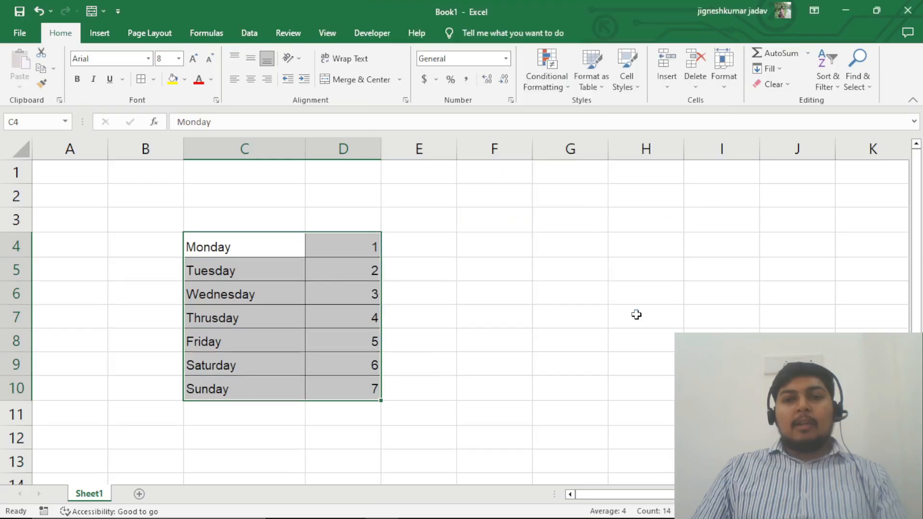
pyautogui.click(316, 209)
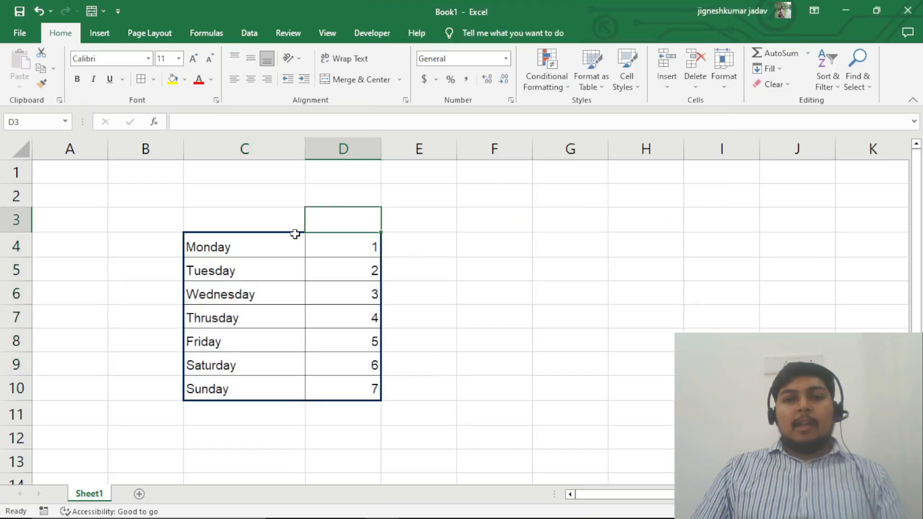
pyautogui.click(167, 300)
pyautogui.click(503, 346)
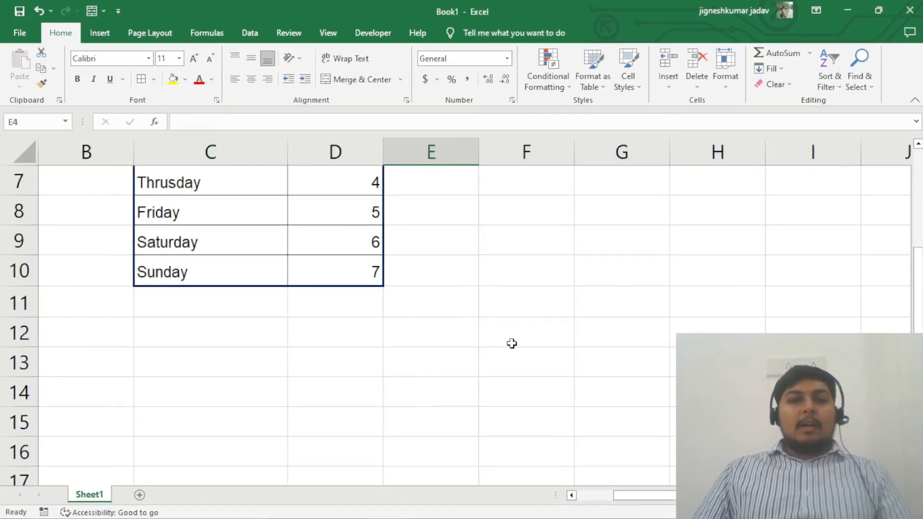
# - Fill the weekday and number cells in C4:D10 with a medium grey theme color
pyautogui.scroll(2, 513, 344)
pyautogui.moveTo(212, 246); pyautogui.dragTo(360, 412)
pyautogui.click(530, 335)
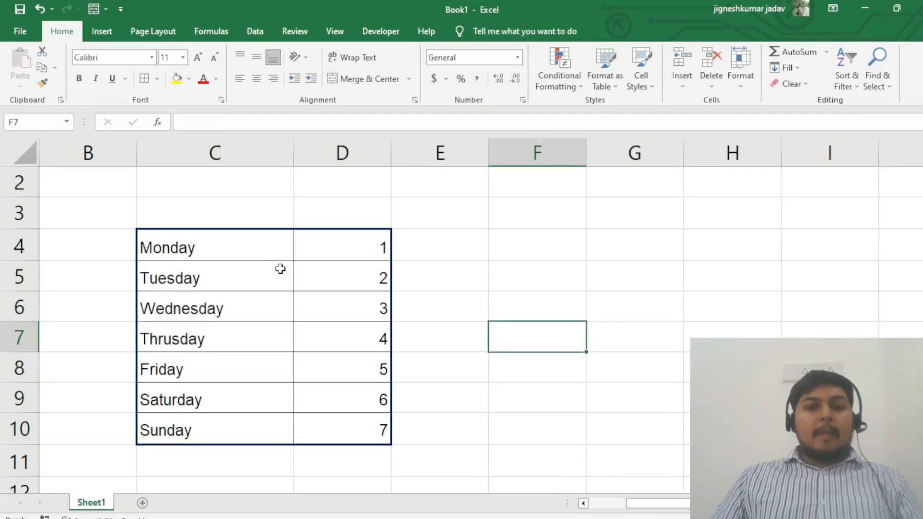
pyautogui.moveTo(270, 255); pyautogui.dragTo(332, 442)
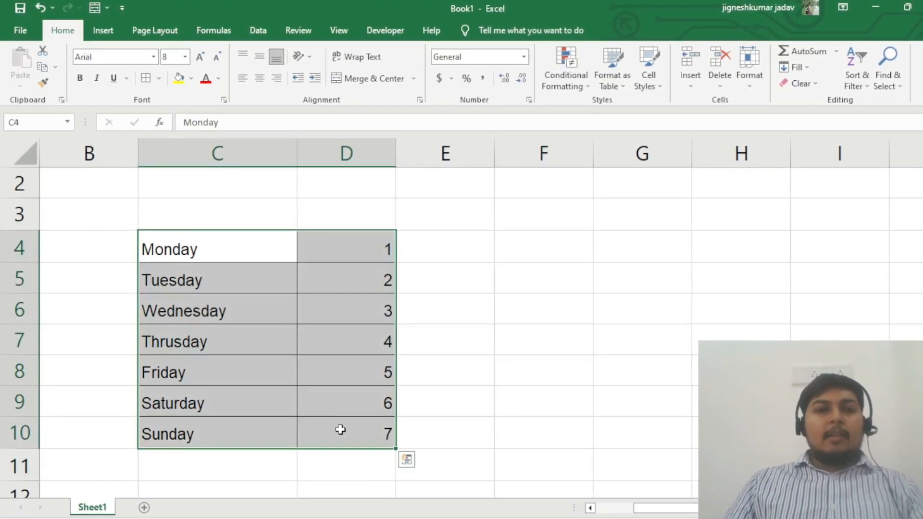
pyautogui.click(197, 79)
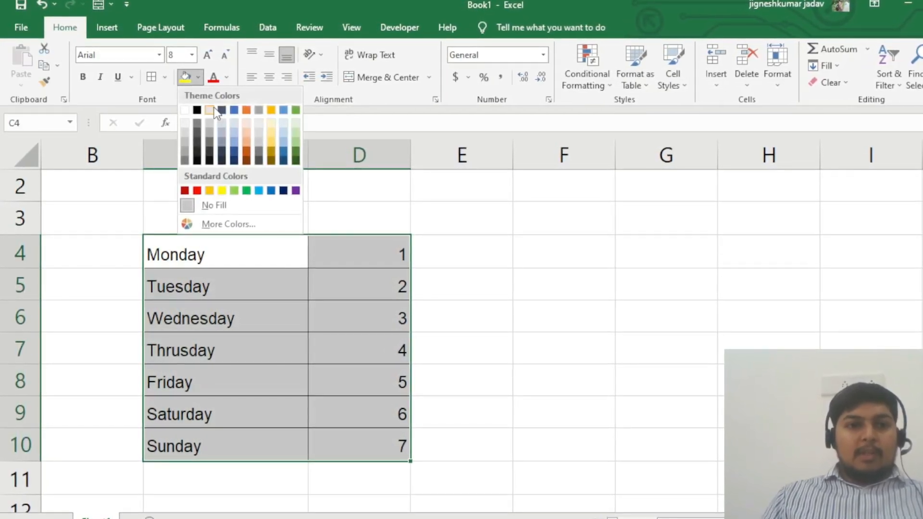
pyautogui.click(207, 133)
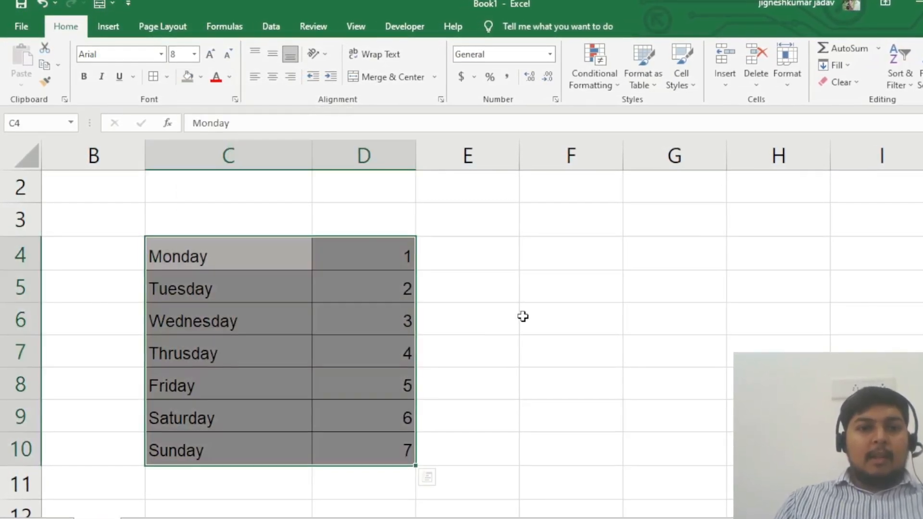
pyautogui.click(527, 317)
# - Change the font color of the weekday names and numbers in C4:D10 to red
pyautogui.moveTo(251, 268); pyautogui.dragTo(353, 451)
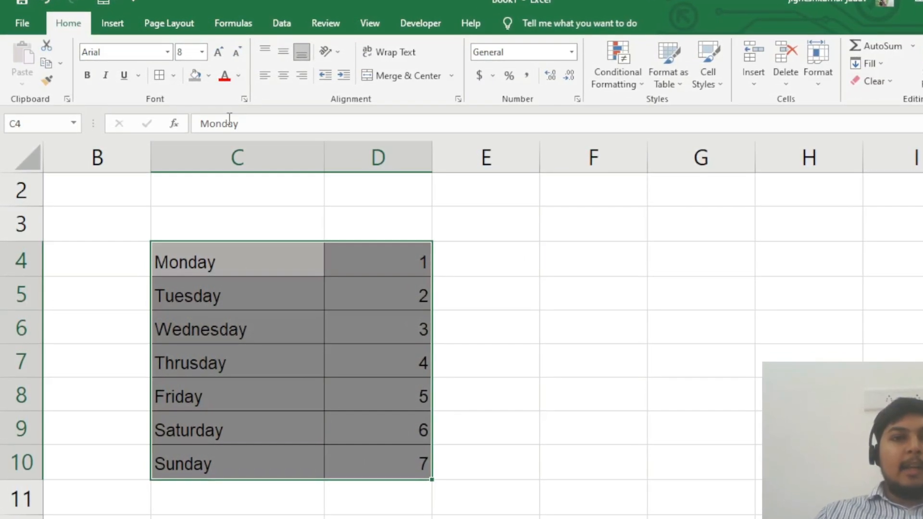
pyautogui.click(238, 76)
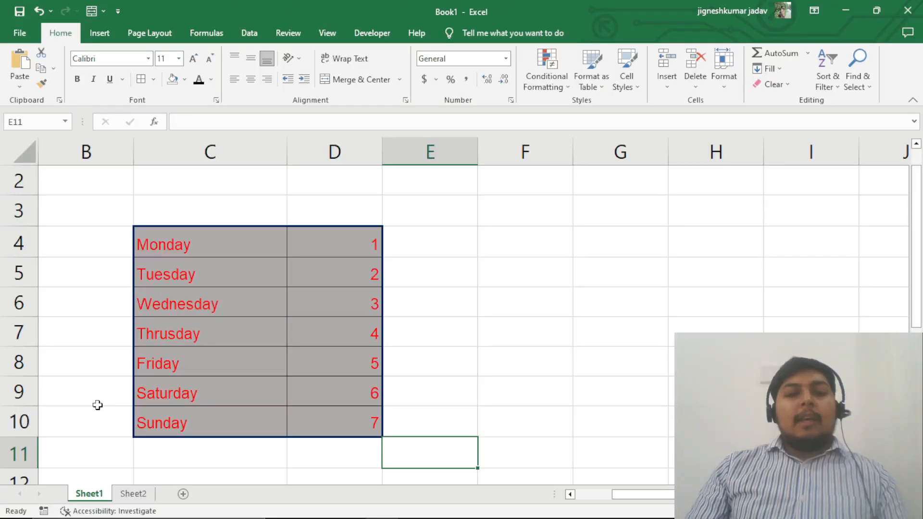
# - Examine the horizontal and vertical alignment of the headings and entries in the student contact table on Sheet2
pyautogui.click(127, 499)
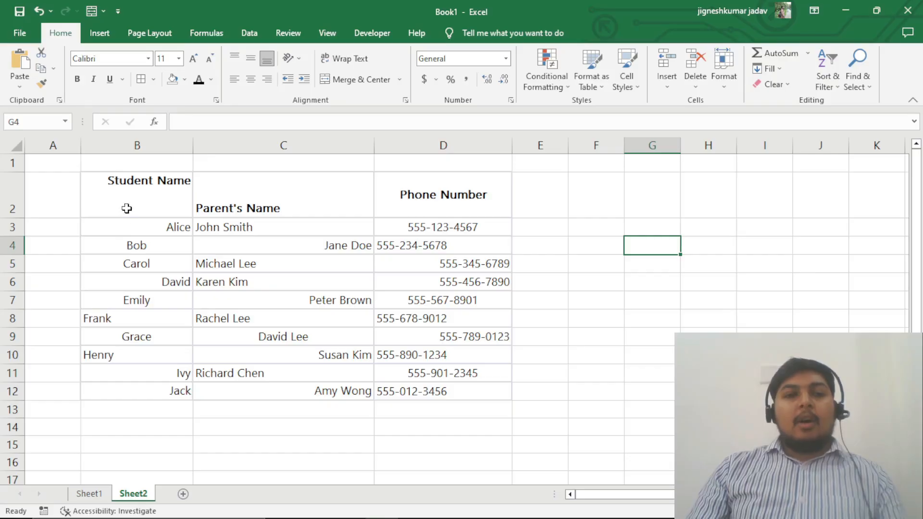
pyautogui.click(138, 188)
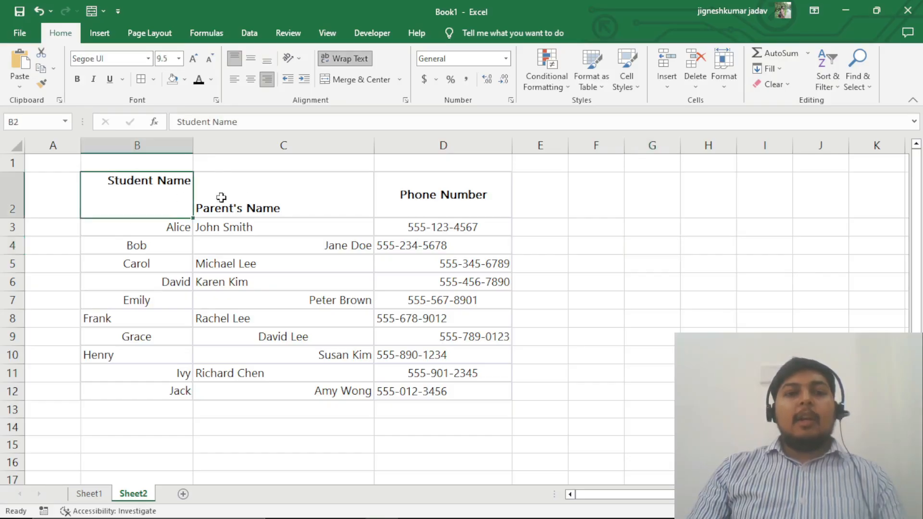
pyautogui.click(253, 197)
pyautogui.click(387, 198)
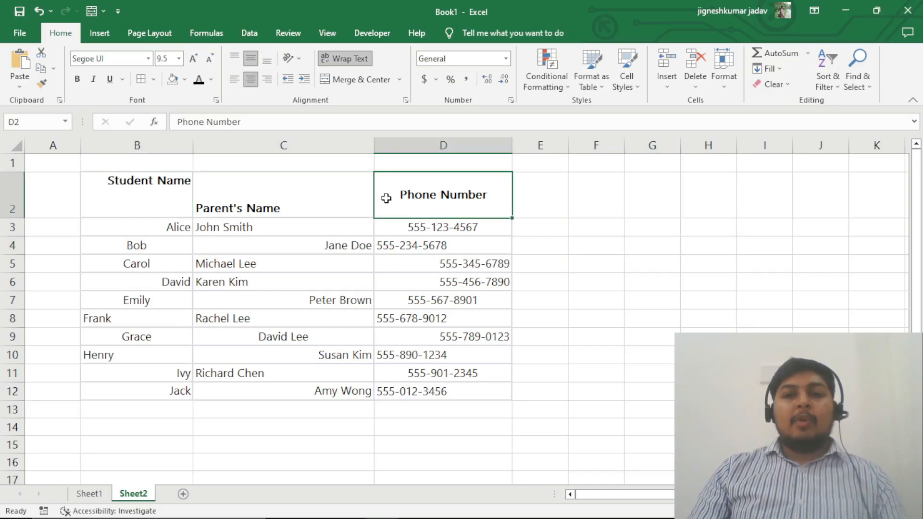
pyautogui.click(195, 199)
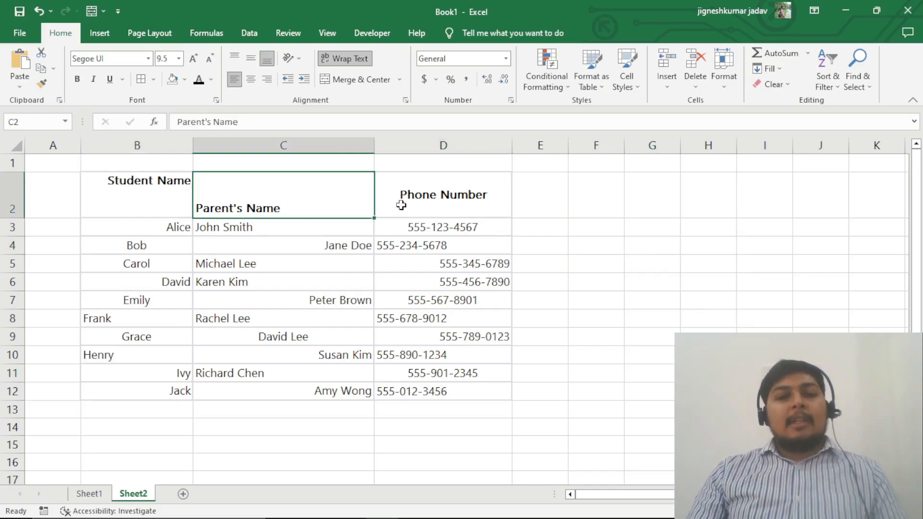
pyautogui.click(157, 192)
pyautogui.click(232, 199)
pyautogui.click(398, 199)
pyautogui.click(404, 242)
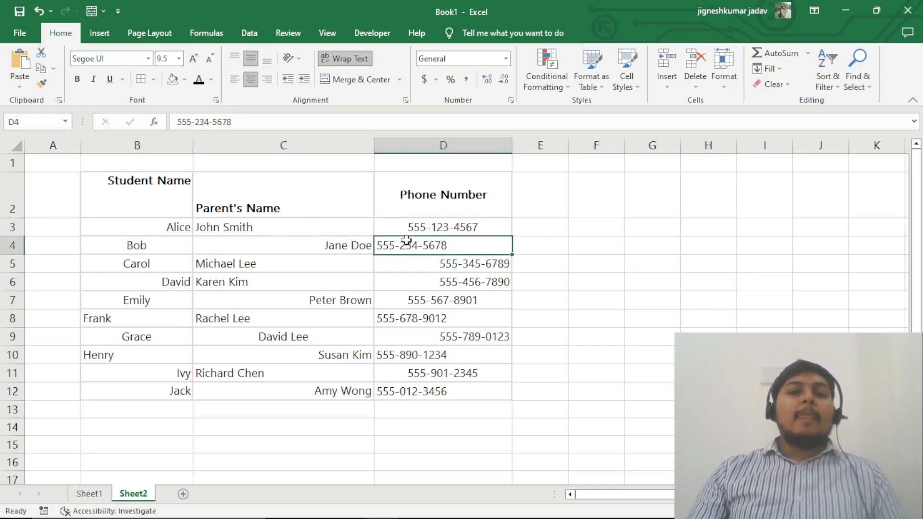
pyautogui.click(406, 316)
pyautogui.click(305, 406)
pyautogui.click(182, 387)
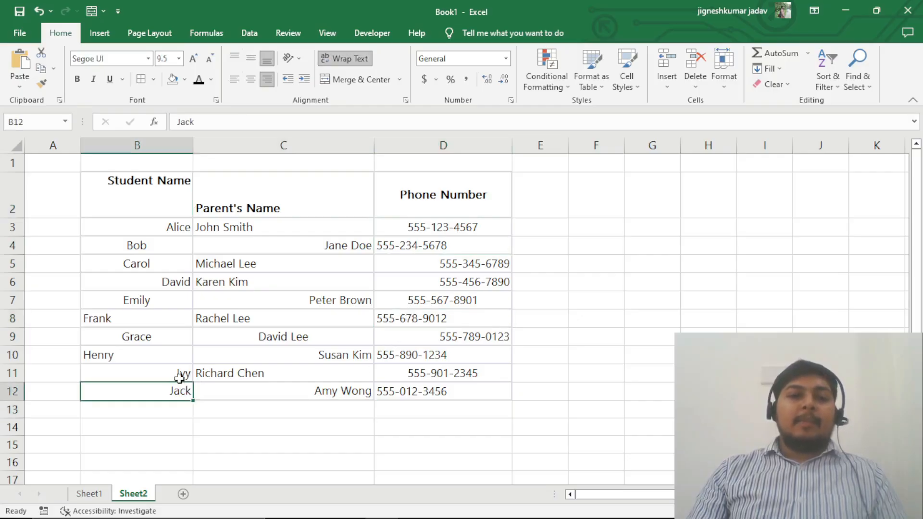
pyautogui.click(165, 360)
pyautogui.click(167, 305)
pyautogui.click(144, 262)
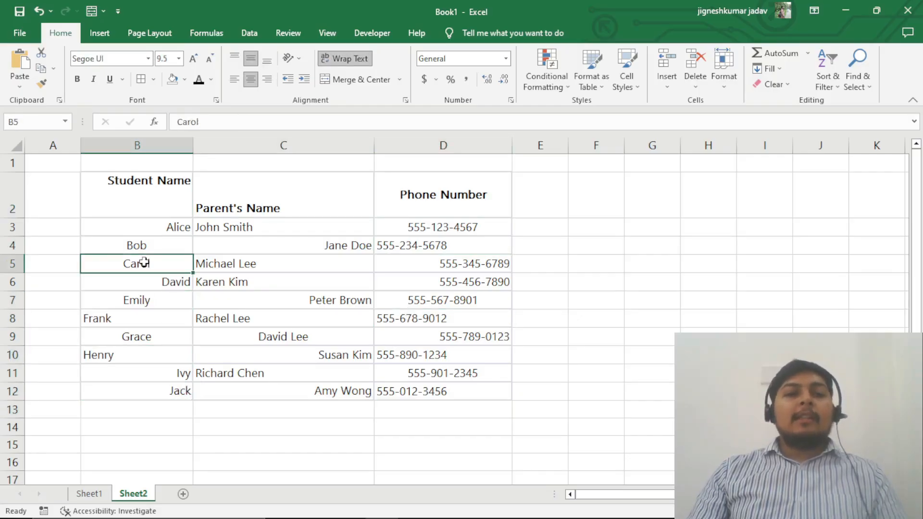
pyautogui.click(152, 229)
pyautogui.click(180, 201)
pyautogui.click(269, 200)
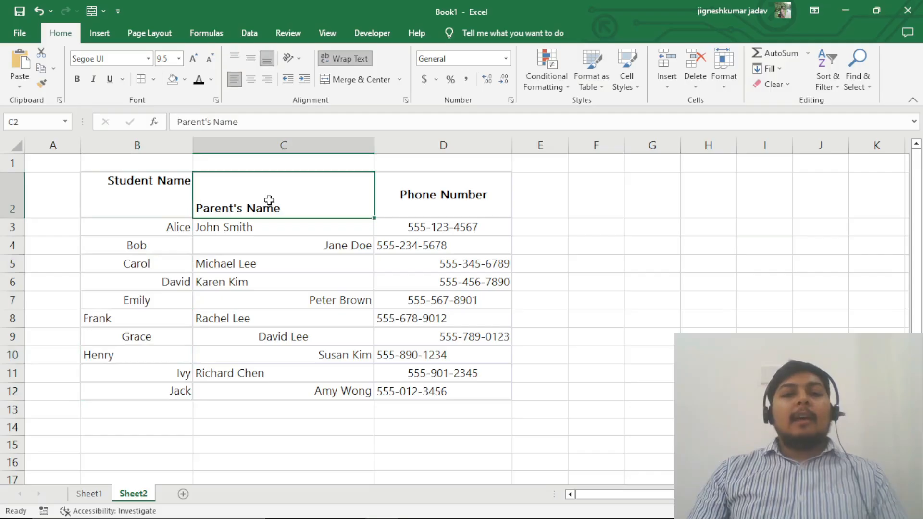
pyautogui.click(445, 198)
pyautogui.click(437, 262)
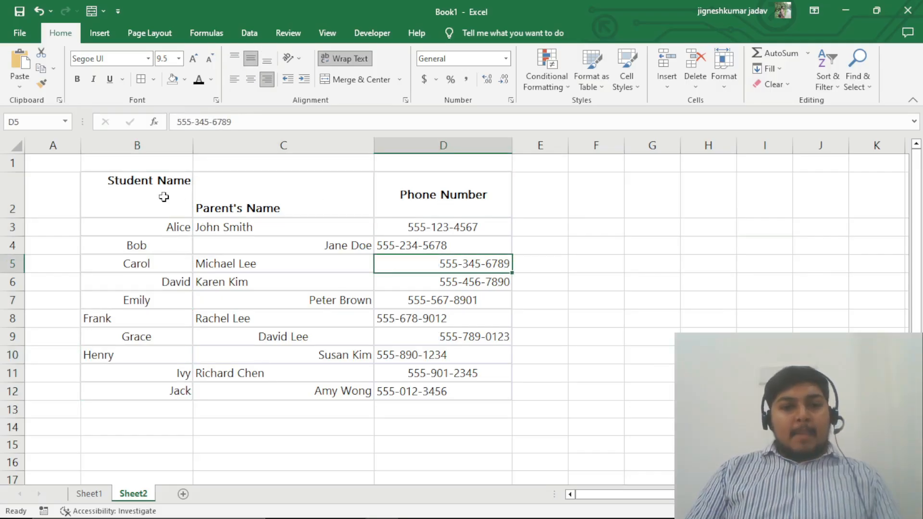
# - Left-align the Student Name heading and the names below it in B2:B12
pyautogui.moveTo(164, 198); pyautogui.dragTo(172, 387)
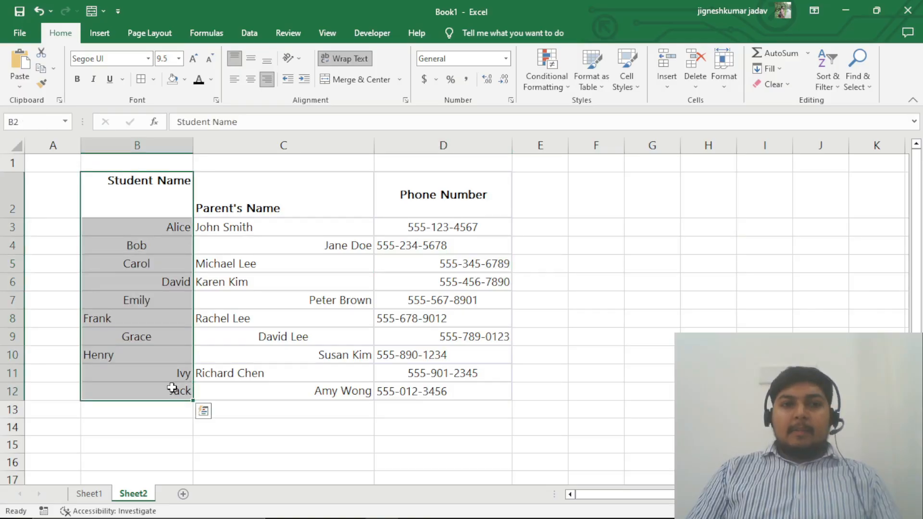
pyautogui.click(236, 81)
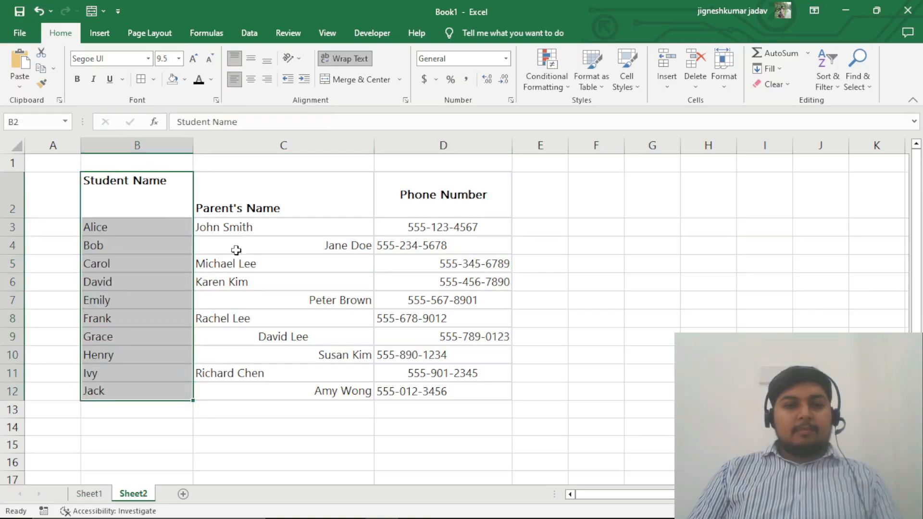
pyautogui.click(272, 422)
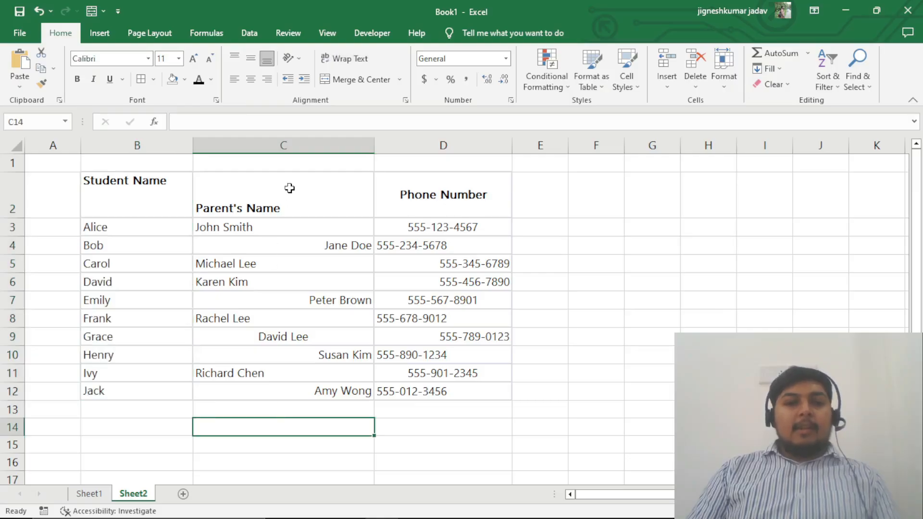
# - Left-align the Parent's Name column in C2:C12 and right-align the Phone Number column in D2:D12
pyautogui.moveTo(288, 191); pyautogui.dragTo(291, 388)
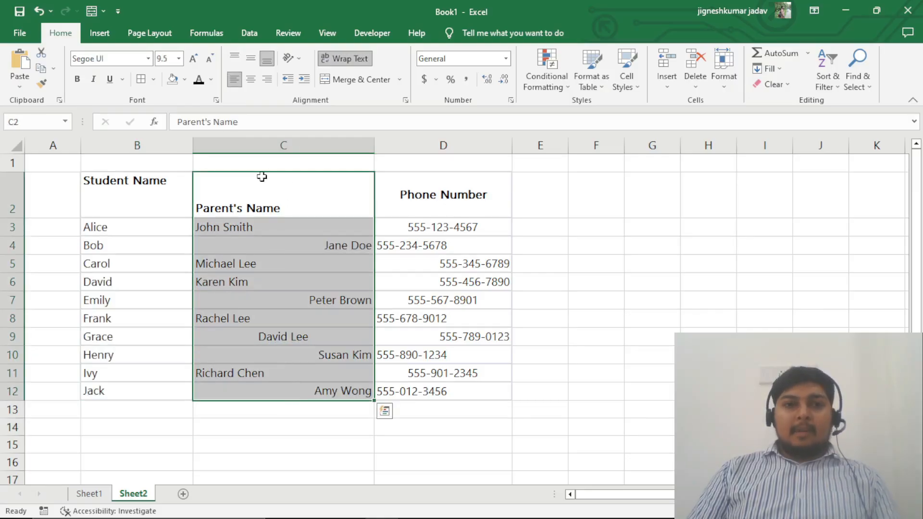
pyautogui.click(234, 80)
pyautogui.moveTo(441, 202); pyautogui.dragTo(441, 396)
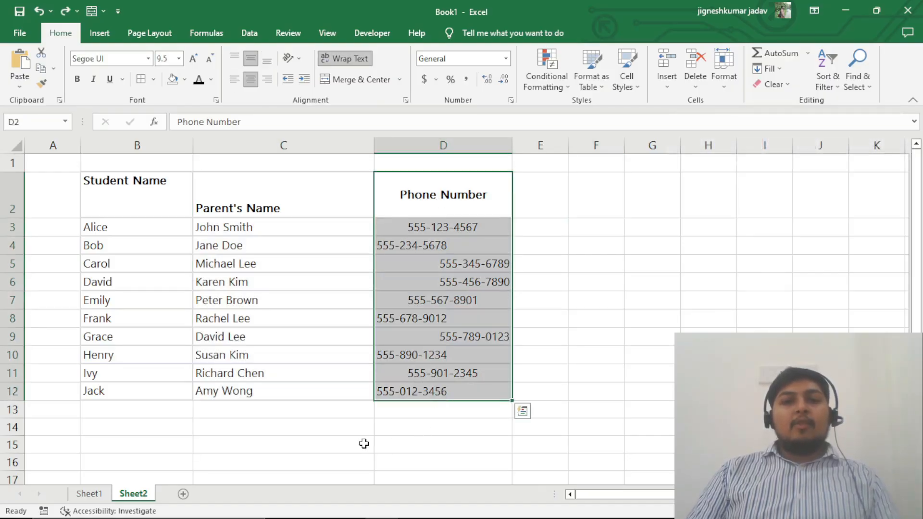
pyautogui.click(268, 81)
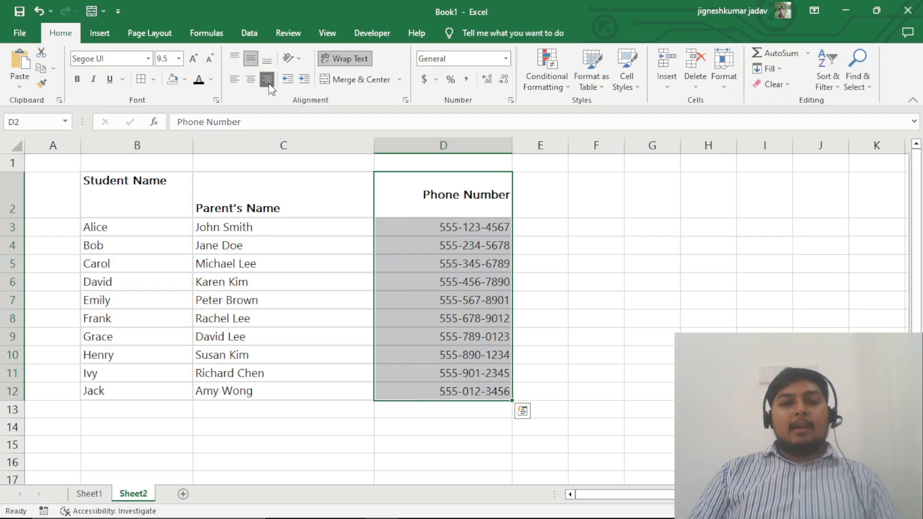
pyautogui.click(555, 314)
# - Top-align the three table headings in B2:D2
pyautogui.click(173, 208)
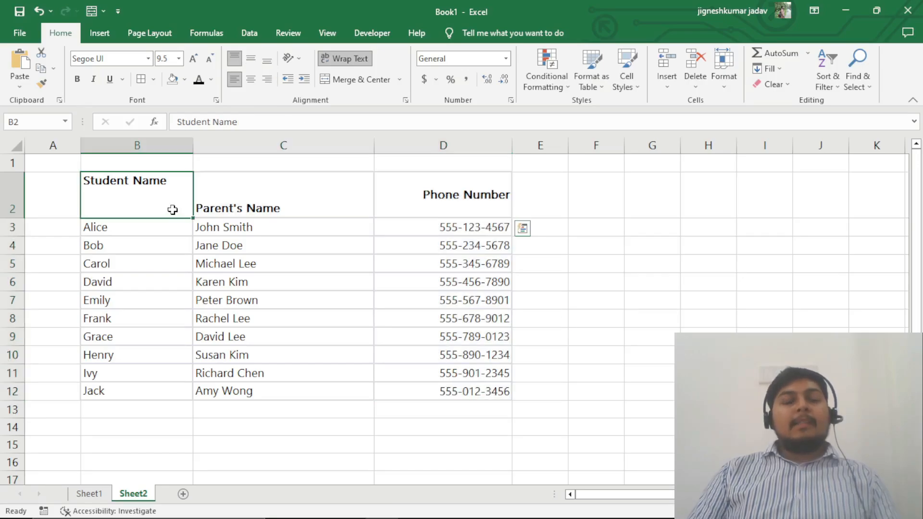
pyautogui.moveTo(179, 207); pyautogui.dragTo(447, 196)
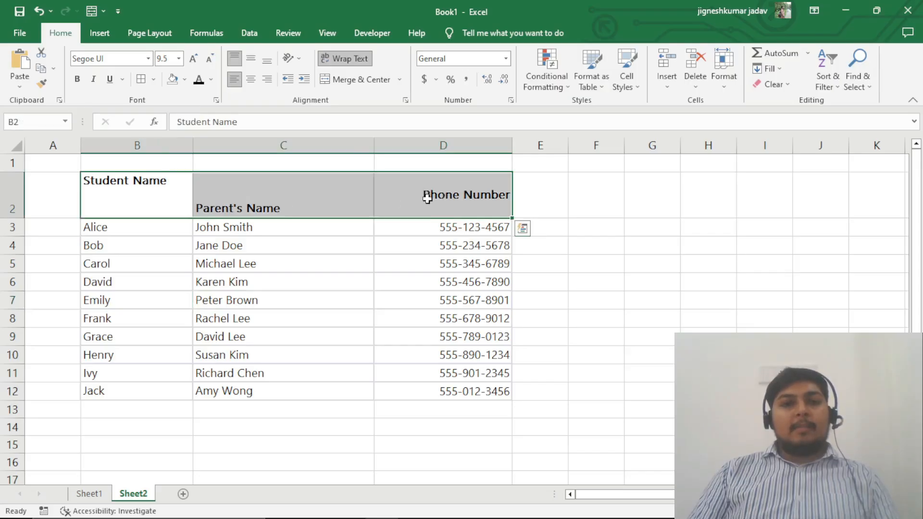
pyautogui.click(236, 62)
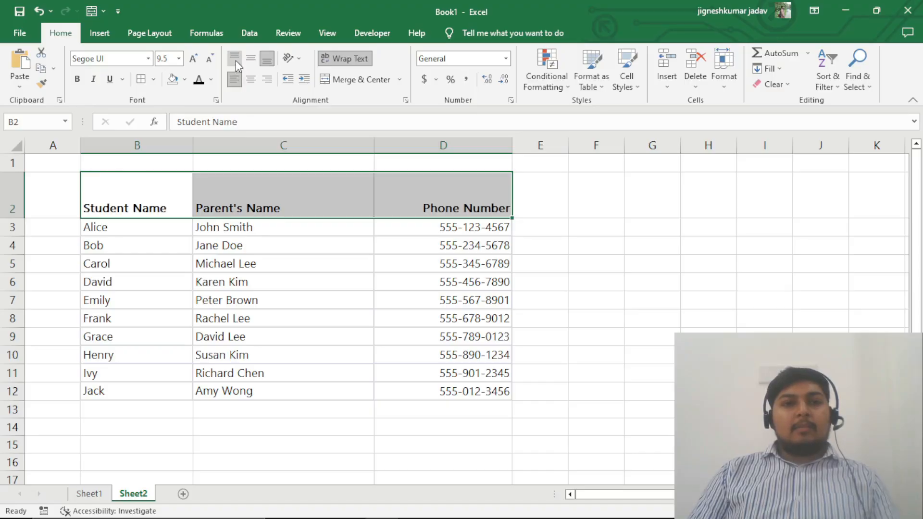
pyautogui.click(235, 61)
pyautogui.click(242, 264)
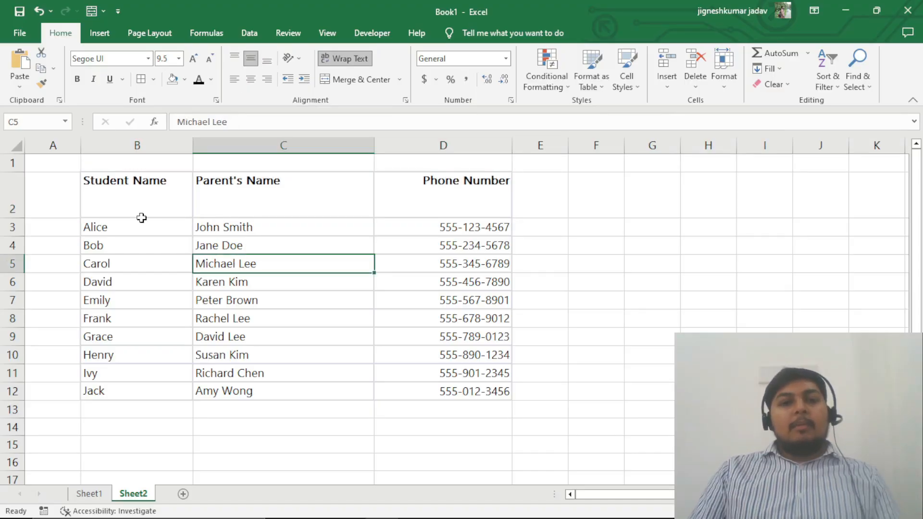
# - Fill the range A1:E13 around the student contact table with the white theme color
pyautogui.moveTo(149, 194); pyautogui.dragTo(460, 388)
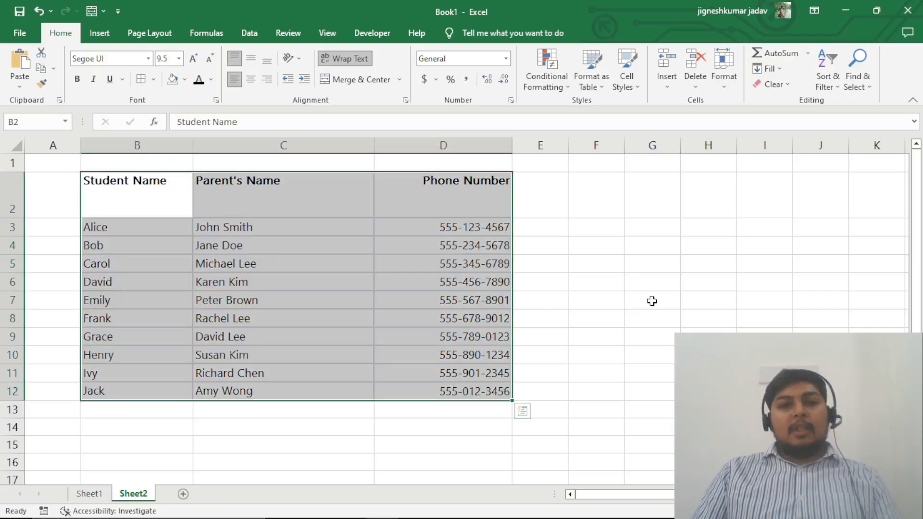
pyautogui.click(652, 301)
pyautogui.click(67, 164)
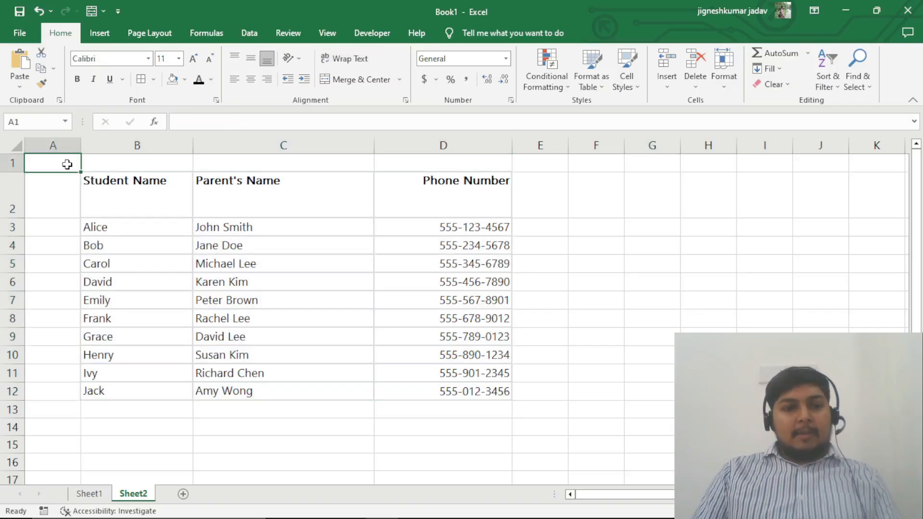
pyautogui.moveTo(67, 164); pyautogui.dragTo(527, 404)
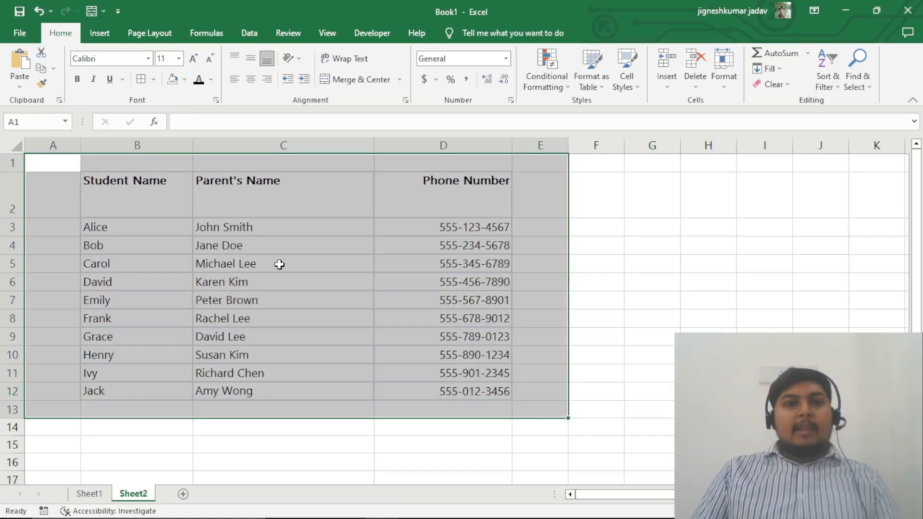
pyautogui.click(186, 80)
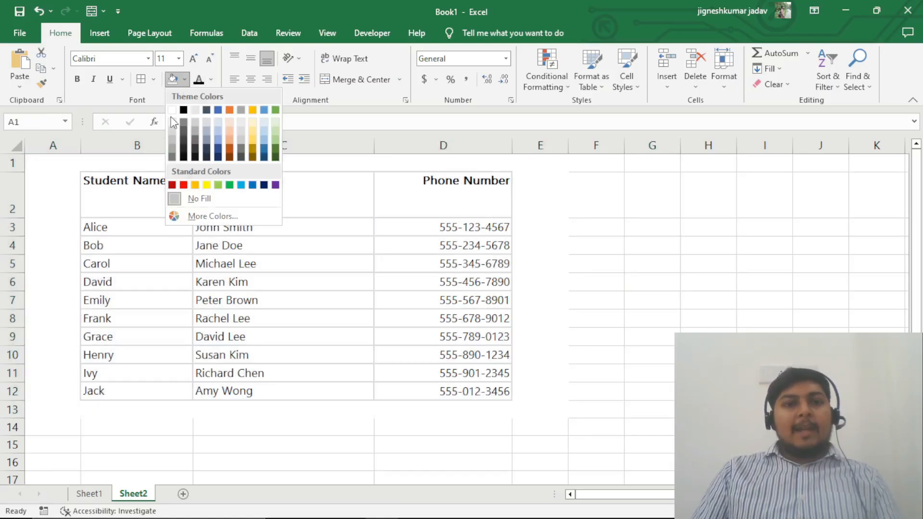
pyautogui.click(174, 111)
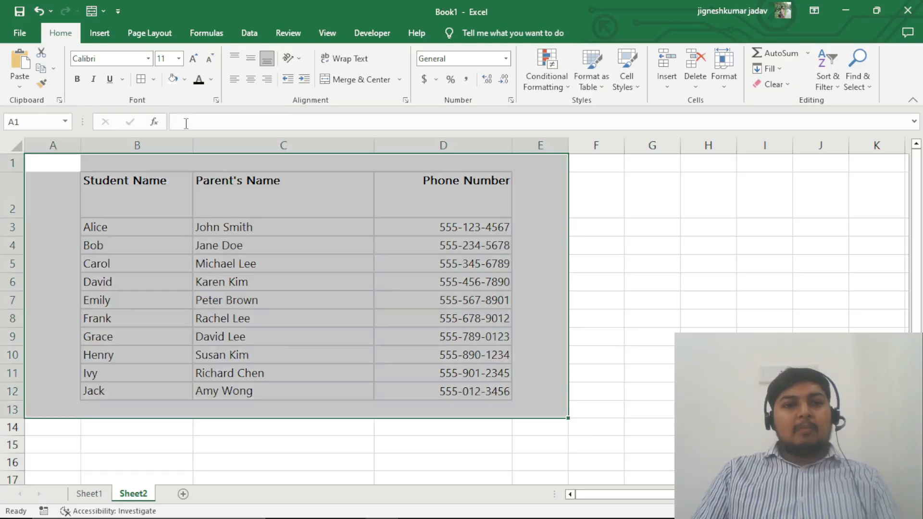
# - Make the headings in B2:D2 bold and change their font color to standard blue
pyautogui.moveTo(135, 192); pyautogui.dragTo(392, 189)
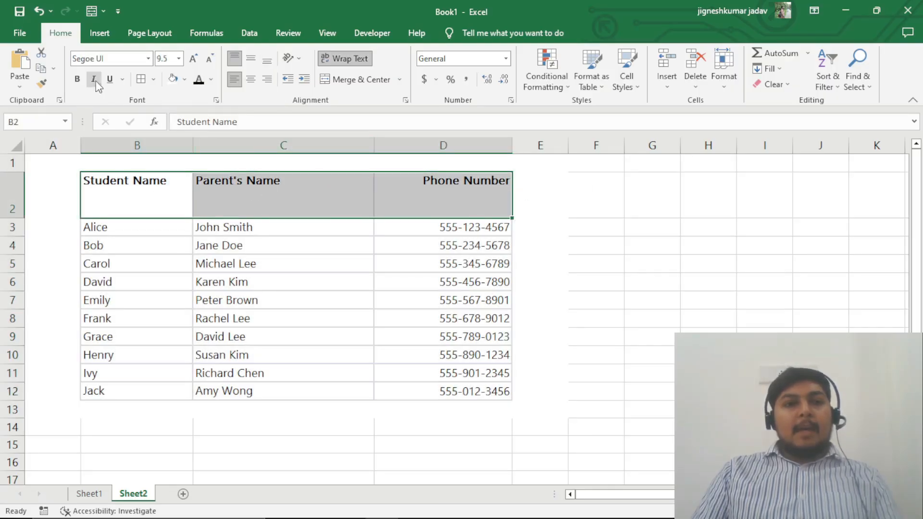
pyautogui.click(77, 80)
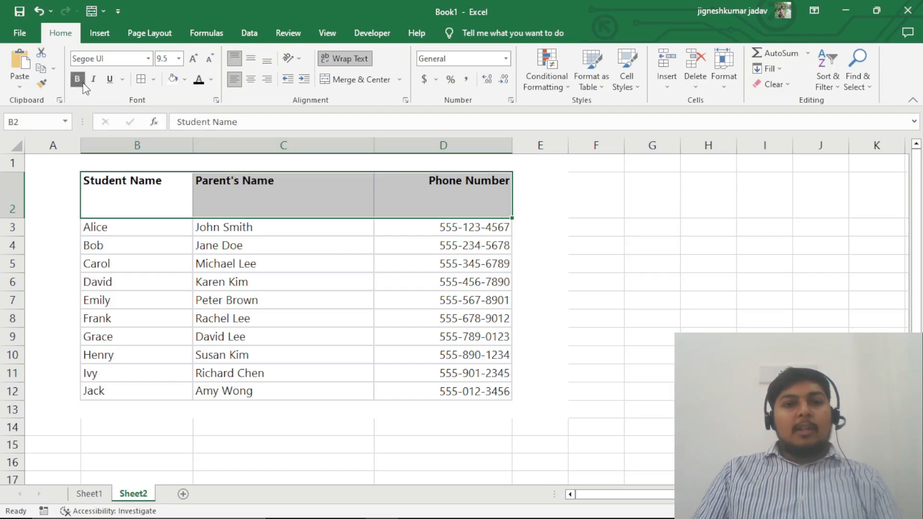
pyautogui.click(211, 80)
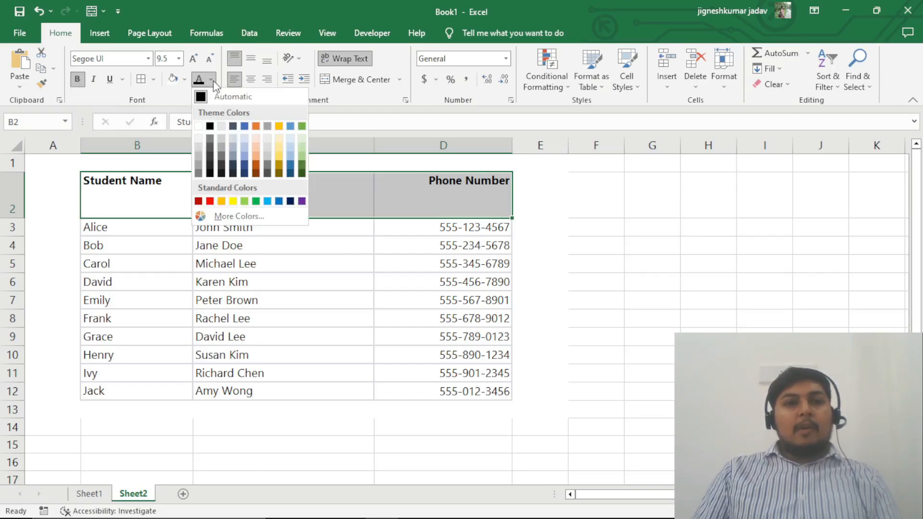
pyautogui.click(278, 201)
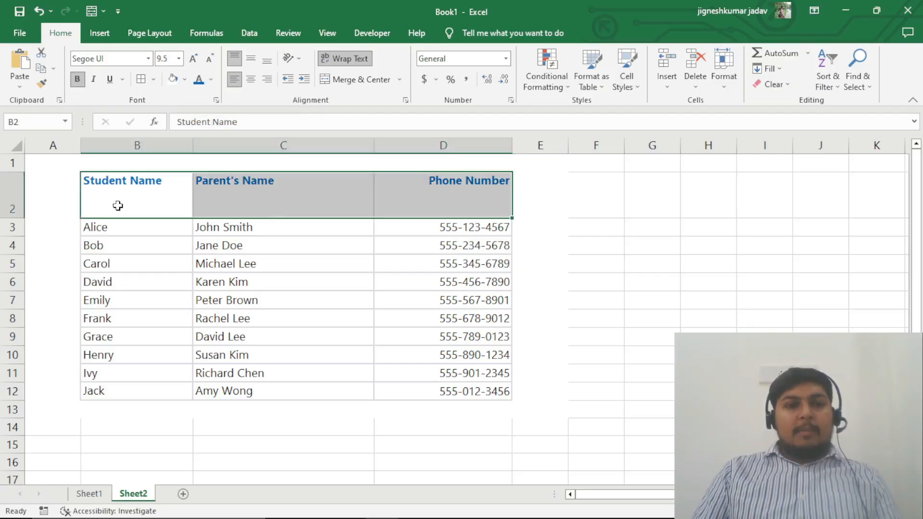
pyautogui.click(649, 215)
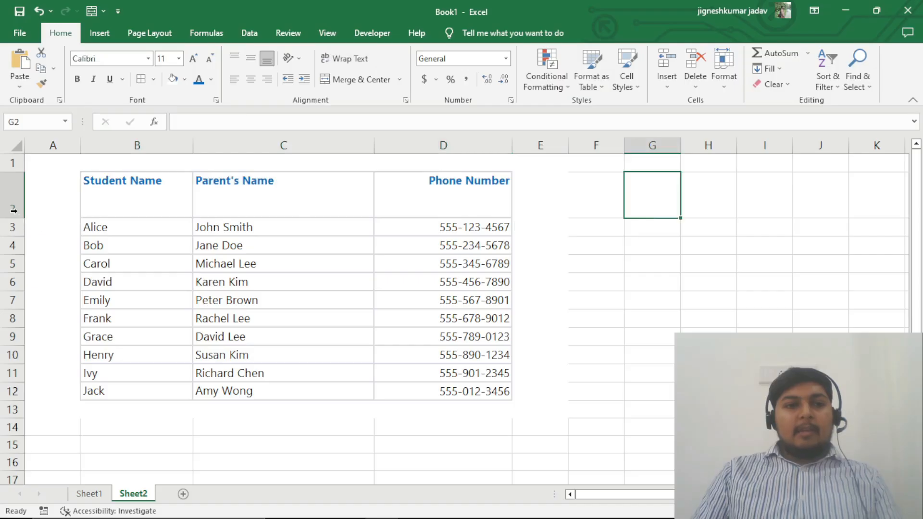
# - AutoFit the height of rows 2 to 12 to their contents
pyautogui.moveTo(13, 210); pyautogui.dragTo(21, 391)
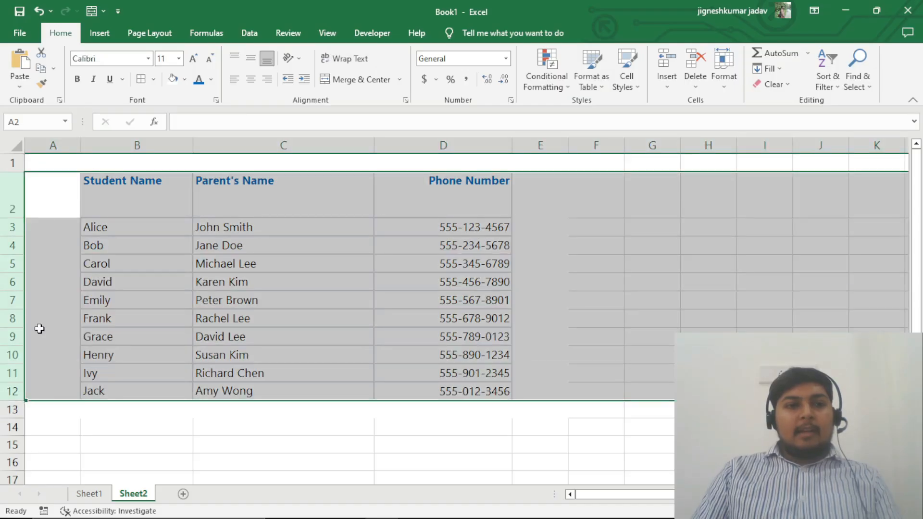
pyautogui.doubleClick(13, 218)
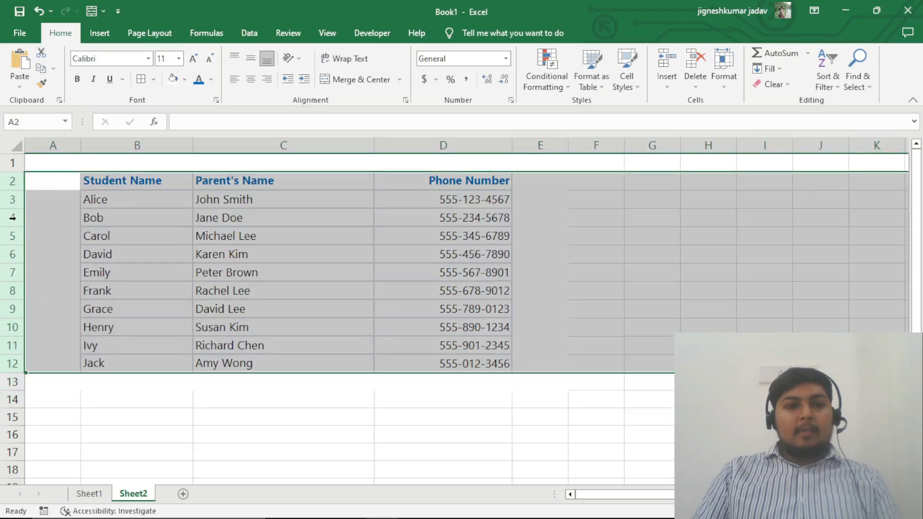
pyautogui.click(547, 291)
pyautogui.click(255, 296)
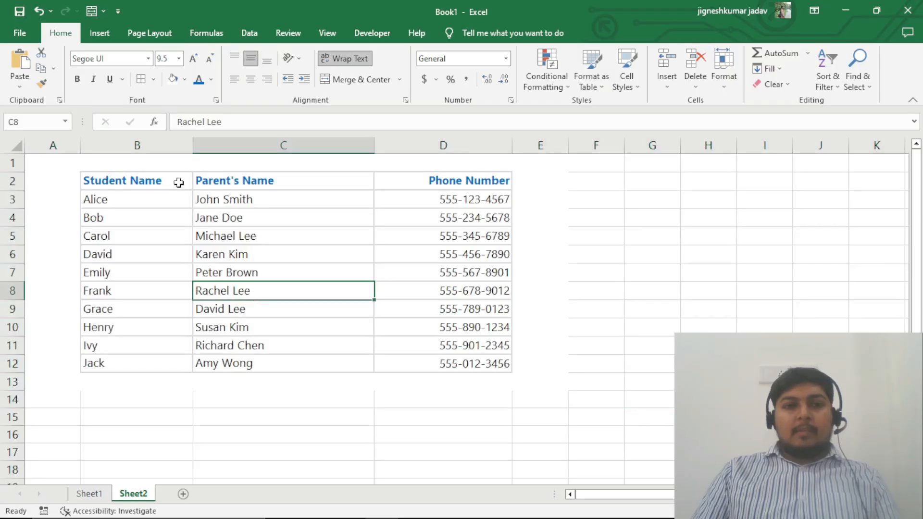
# - Remove all borders from the student contact table in B2:D12
pyautogui.moveTo(179, 183); pyautogui.dragTo(449, 360)
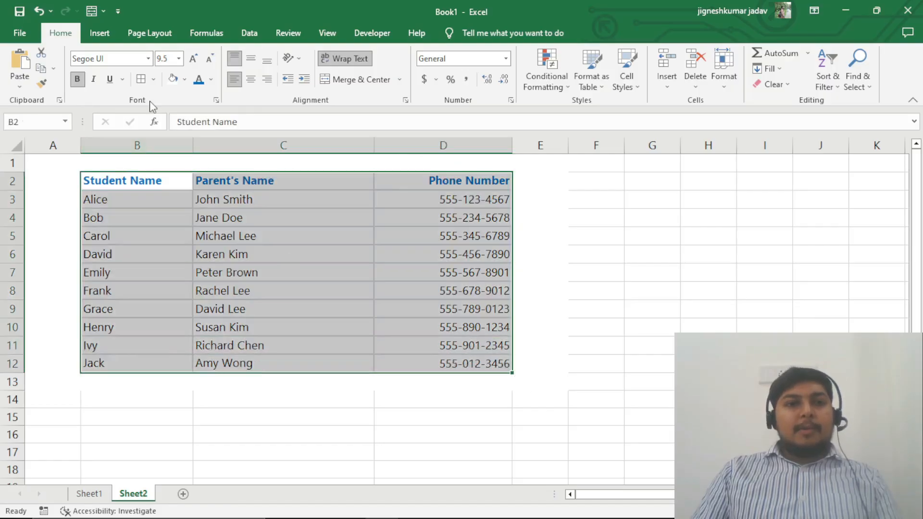
pyautogui.click(154, 80)
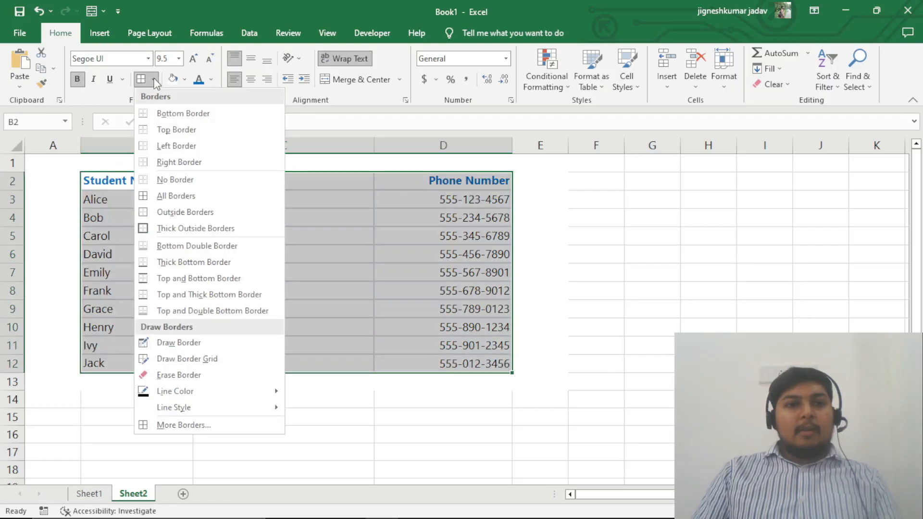
pyautogui.click(178, 179)
pyautogui.click(658, 285)
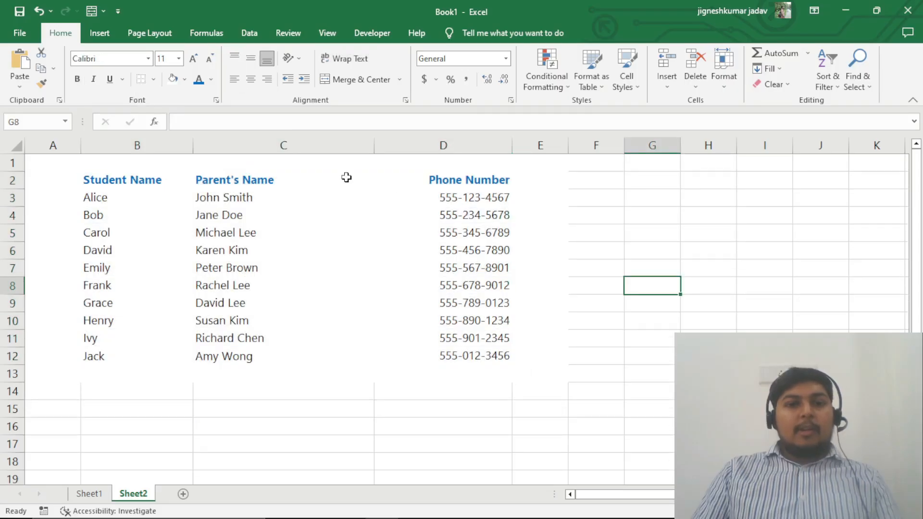
# - Add a thick solid blue bottom border beneath the headings in B2:D2
pyautogui.click(322, 233)
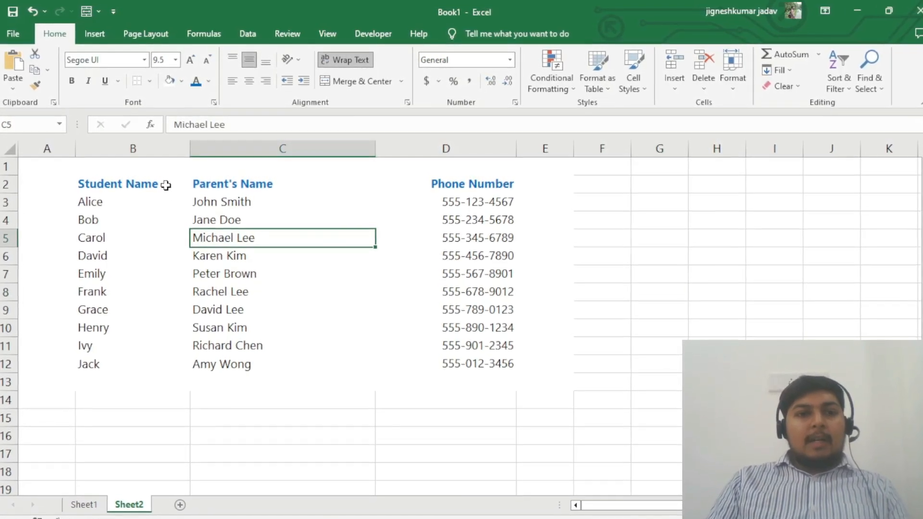
pyautogui.moveTo(166, 185); pyautogui.dragTo(431, 183)
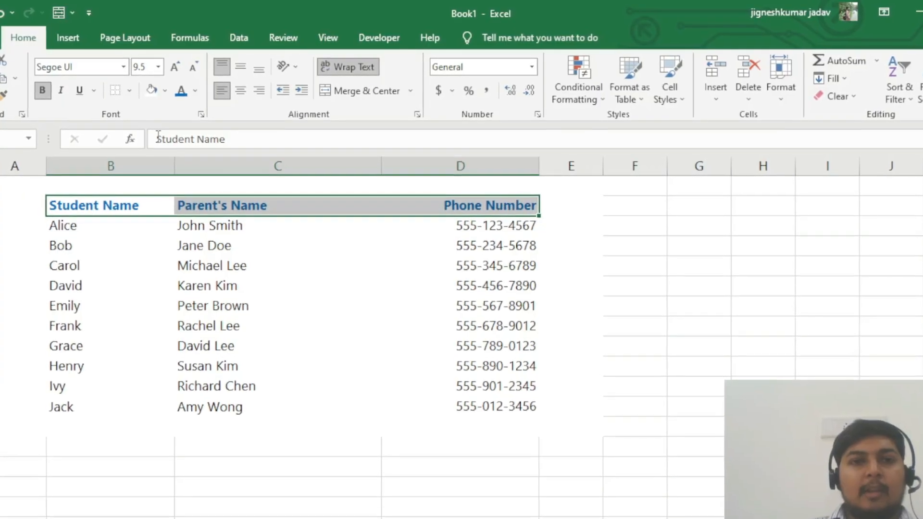
pyautogui.click(131, 89)
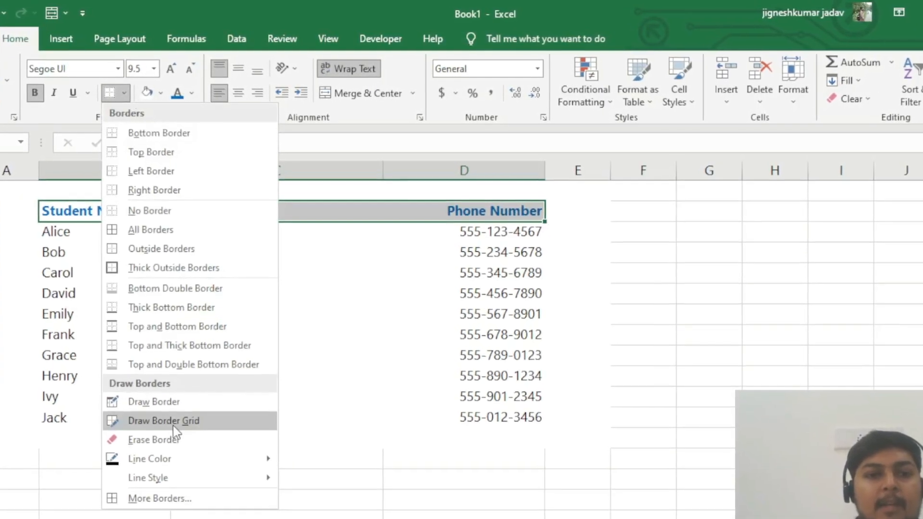
pyautogui.click(158, 505)
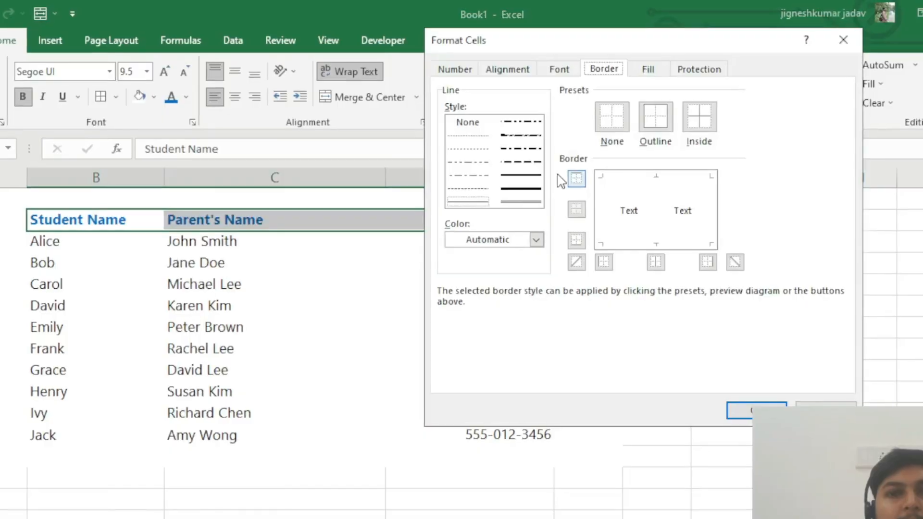
pyautogui.click(520, 189)
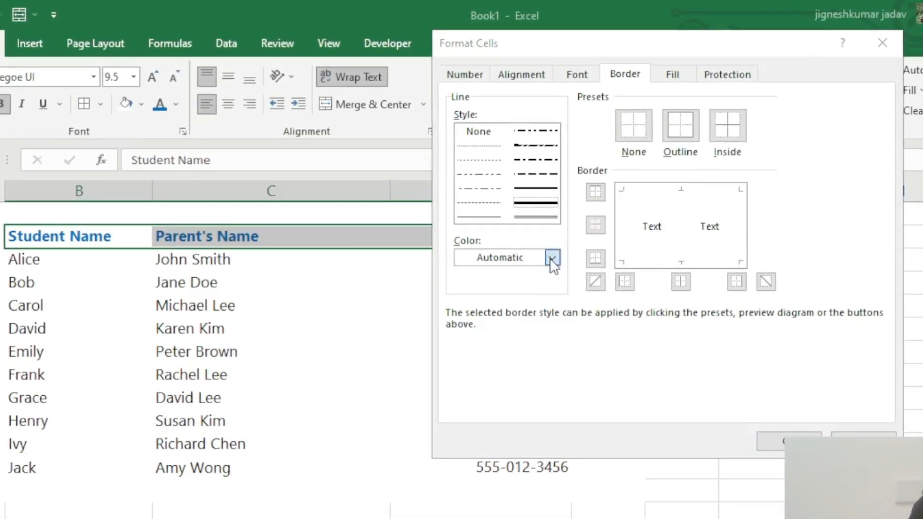
pyautogui.click(551, 256)
pyautogui.click(573, 426)
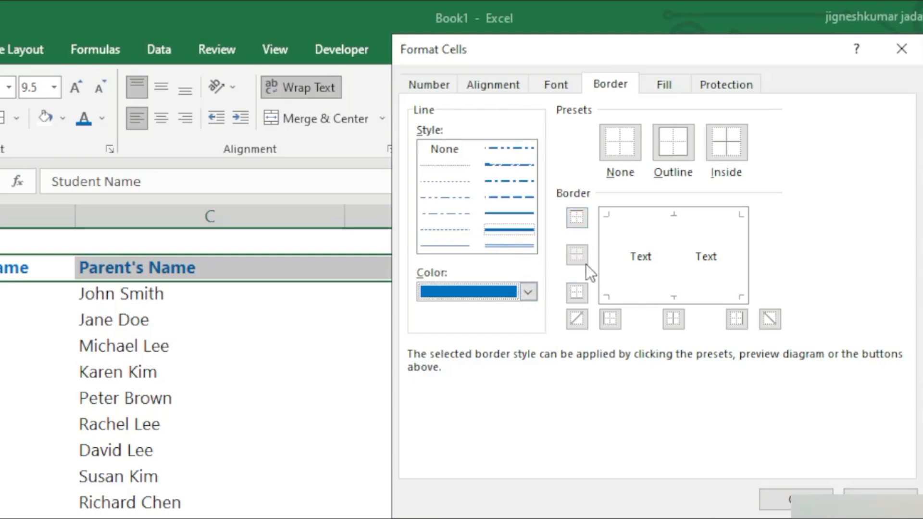
pyautogui.click(581, 296)
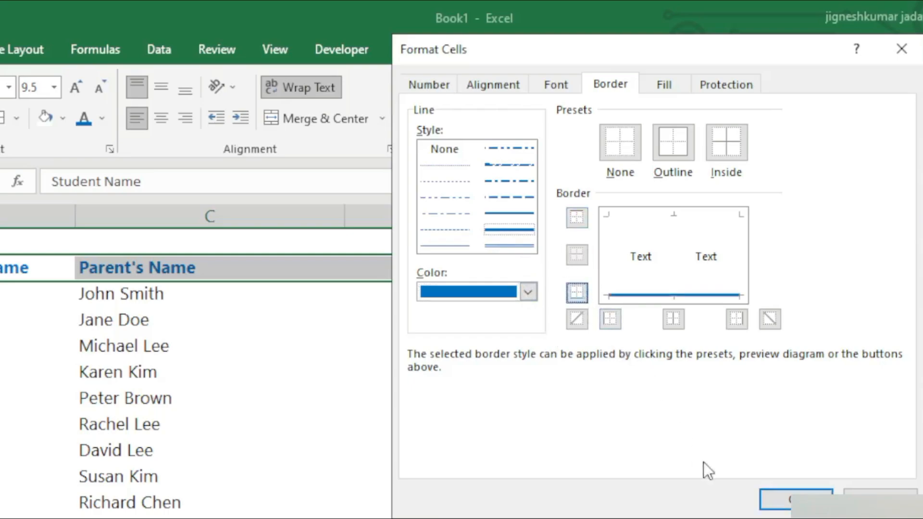
pyautogui.click(788, 501)
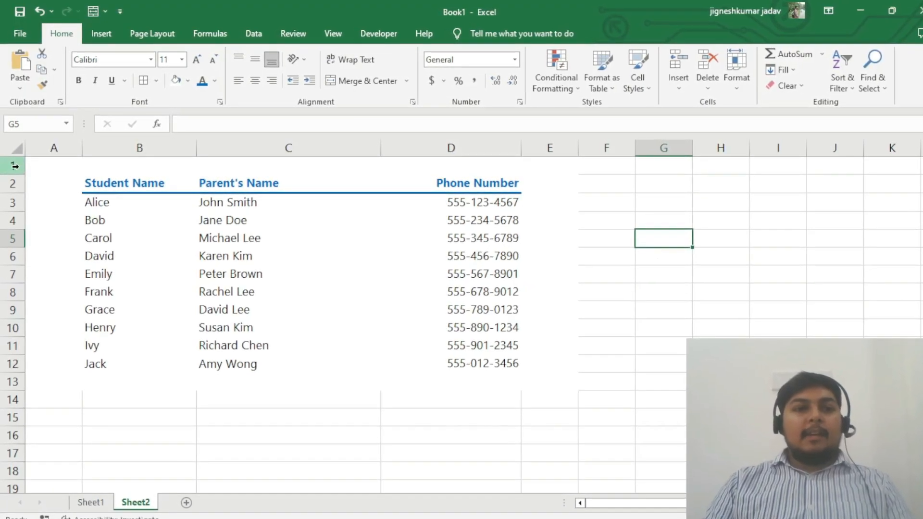
# - Delete the blank row 1 above the table and the blank column A beside it
pyautogui.click(16, 165)
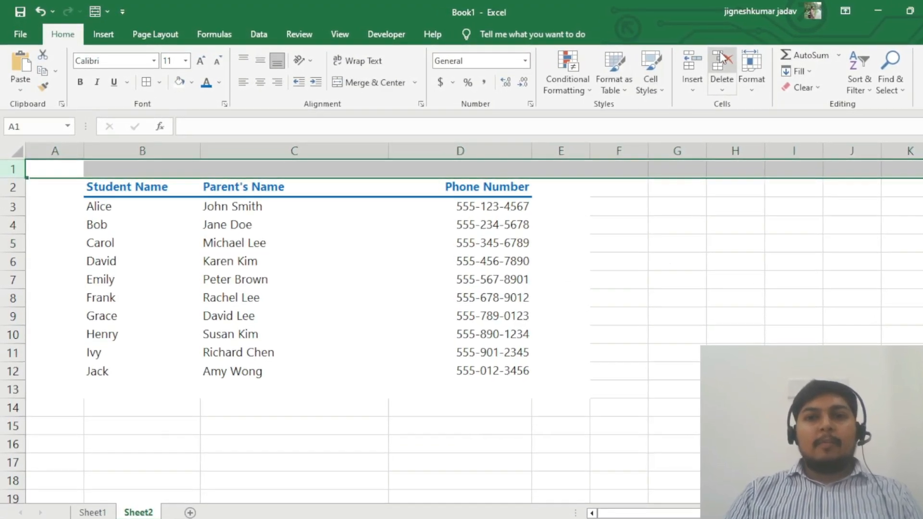
pyautogui.click(719, 53)
pyautogui.click(57, 153)
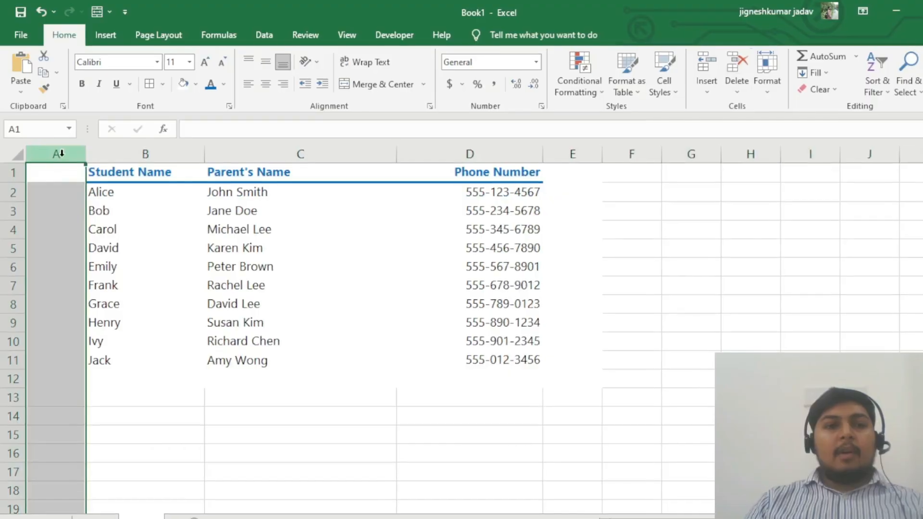
pyautogui.click(754, 56)
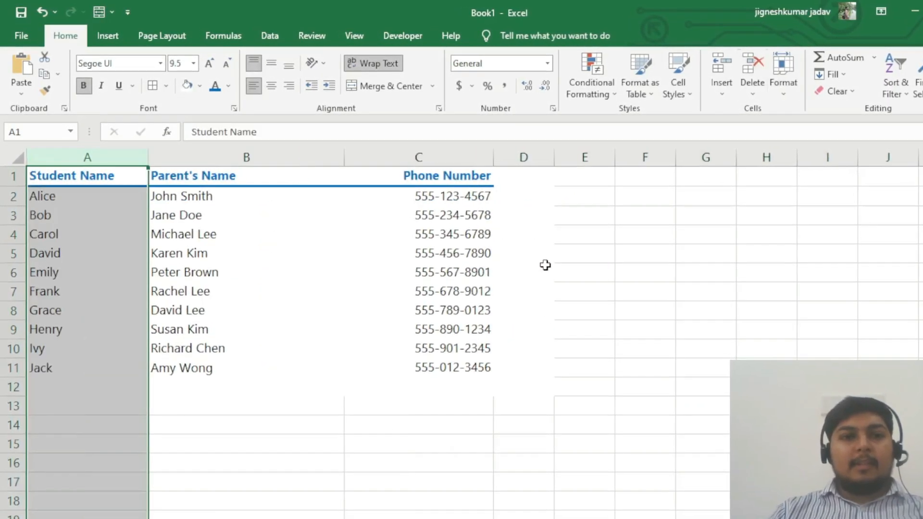
pyautogui.click(423, 344)
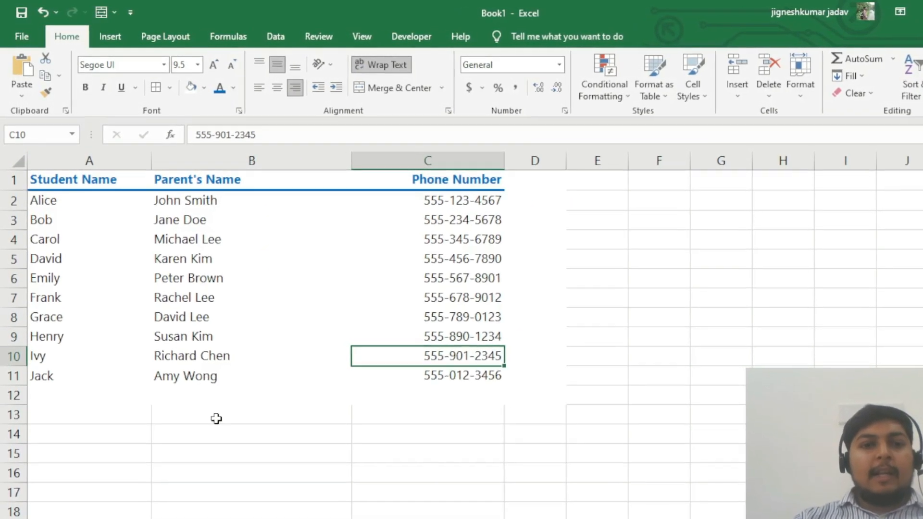
pyautogui.click(456, 403)
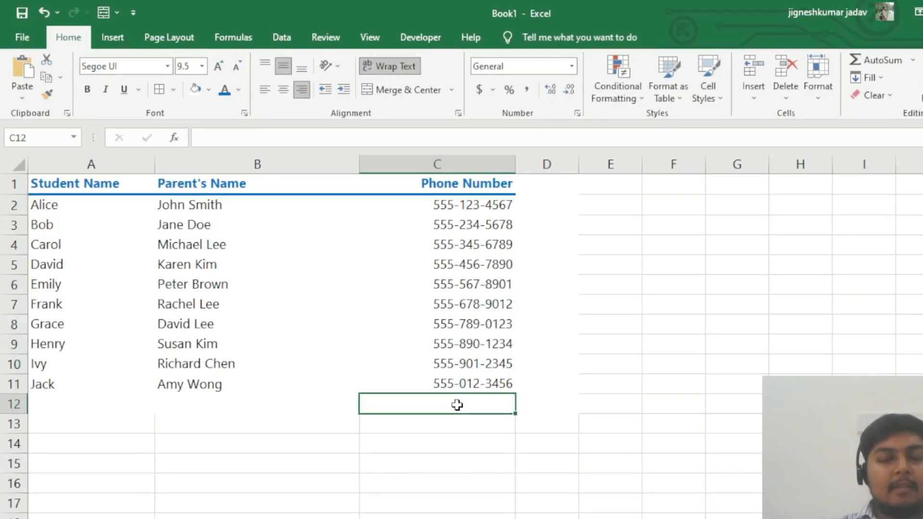
pyautogui.click(123, 402)
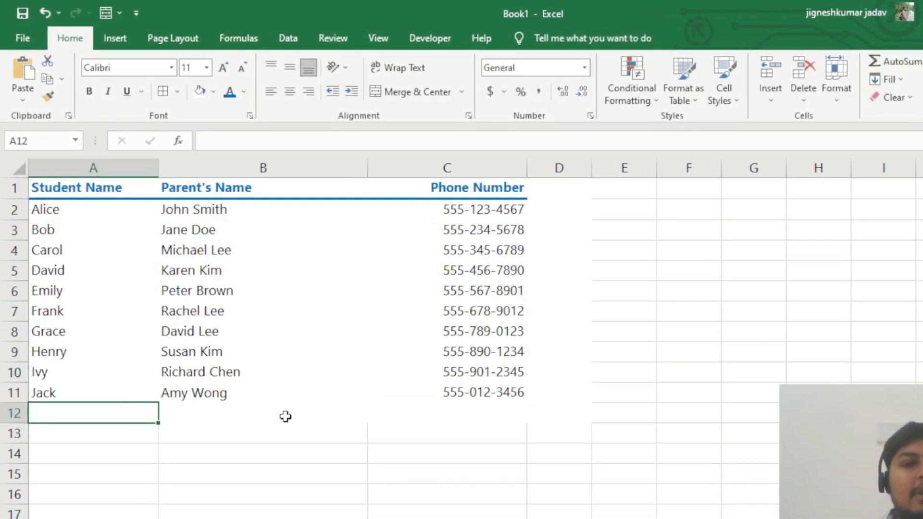
pyautogui.click(284, 416)
pyautogui.click(558, 415)
pyautogui.click(478, 417)
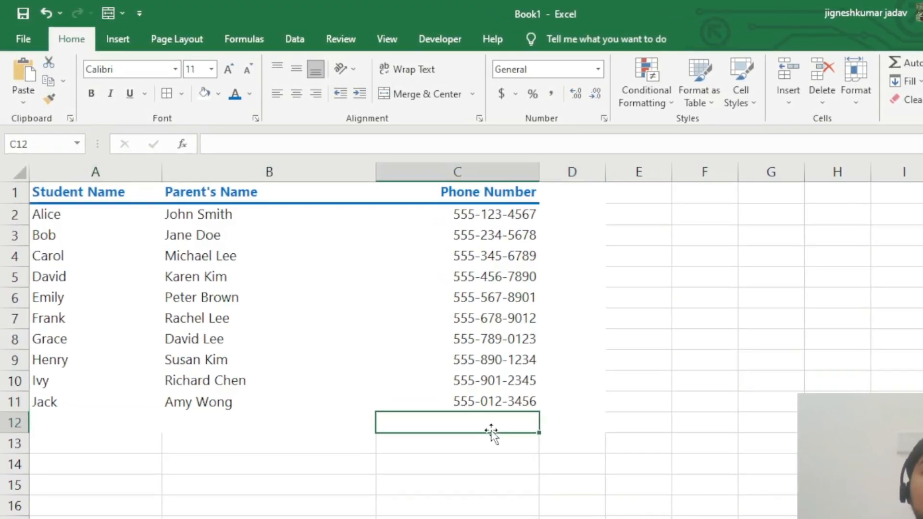